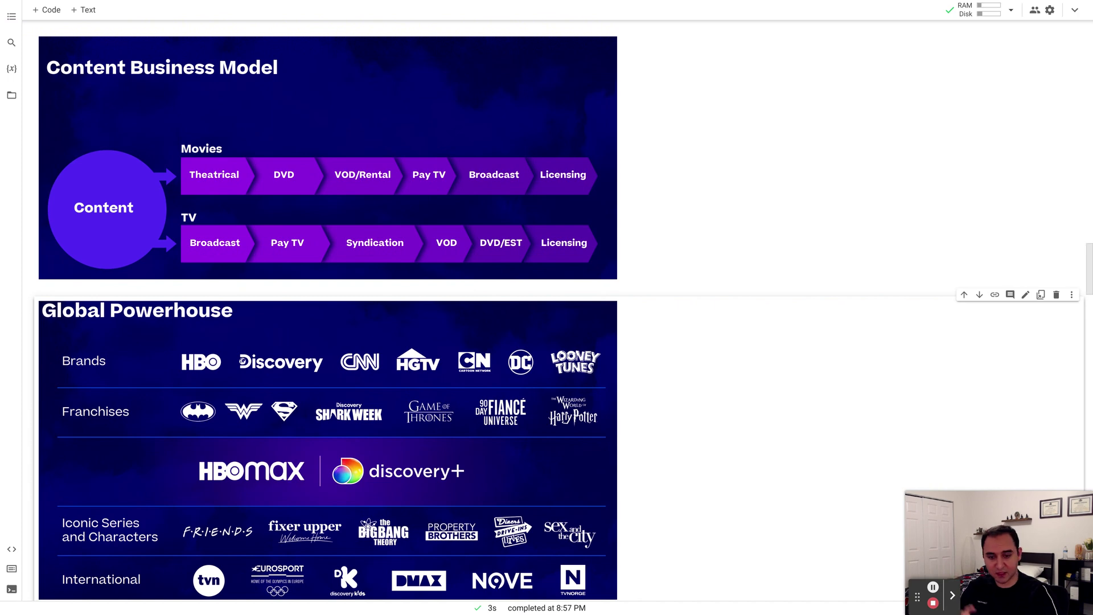
- Scroll past the Global Powerhouse slide to the Supportive Balance Sheet slide and HBO subscribers table
scroll(547, 309, "down", 1)
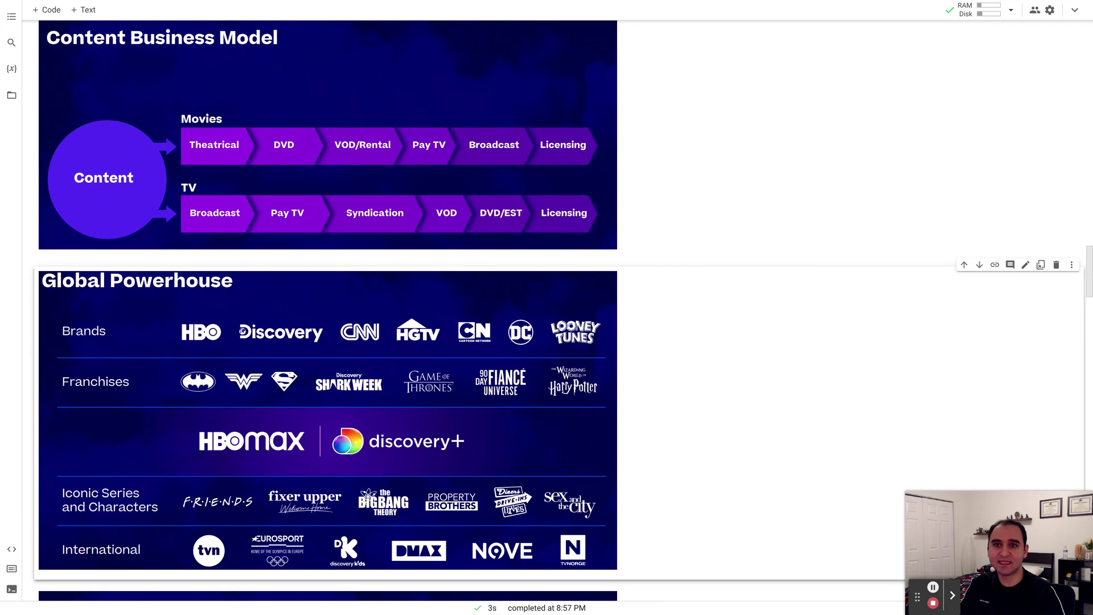
scroll(547, 307, "up", 1)
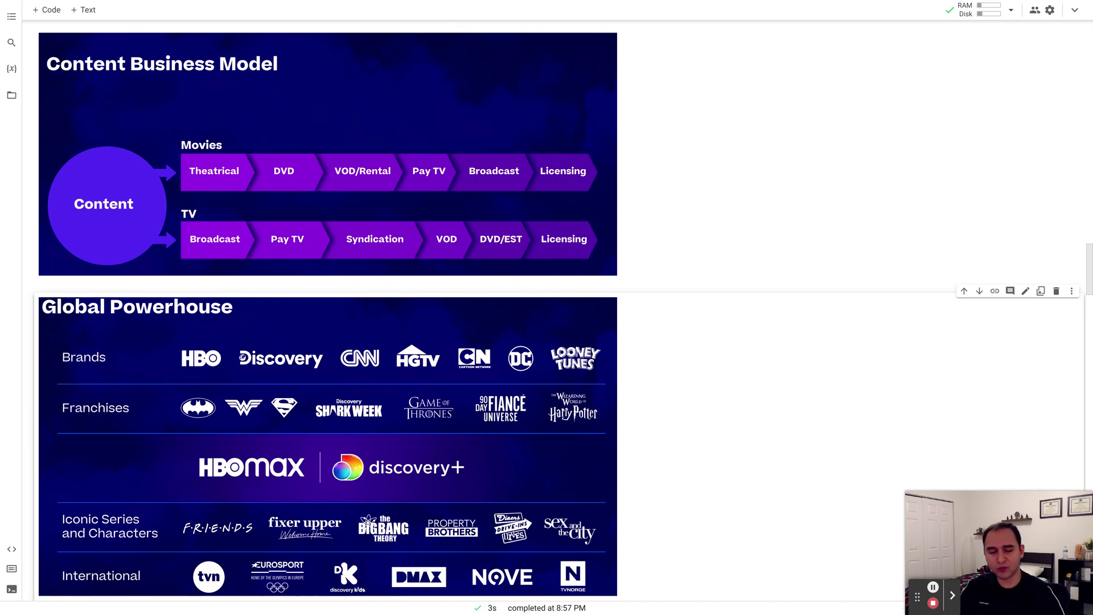
scroll(328, 310, "down", 10)
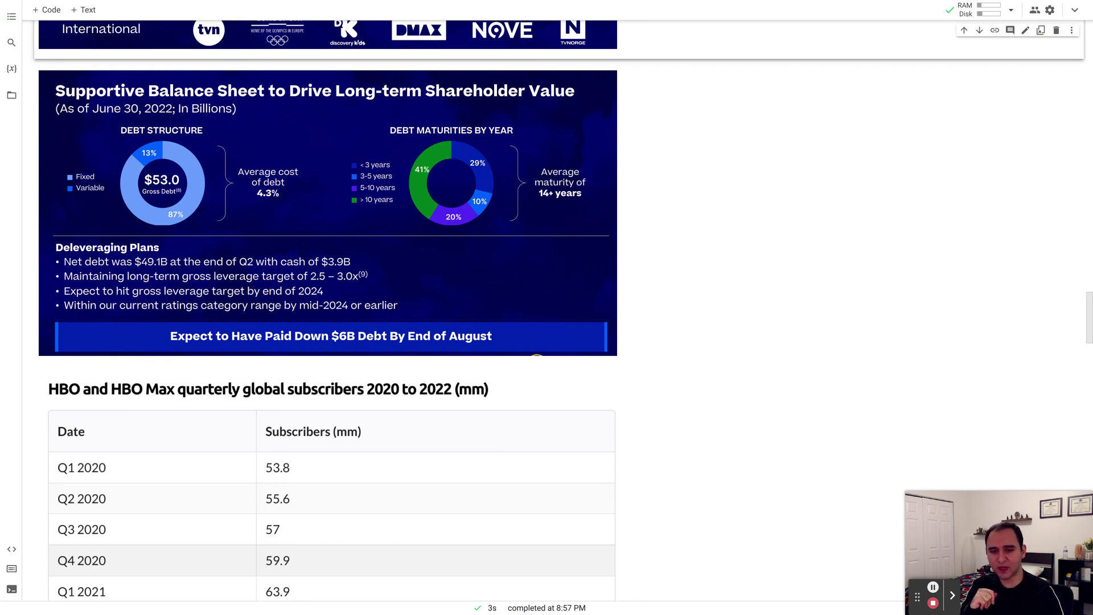
- Show the whole subscribers table, from 53.8 mm in Q1 2020 to 81.2 mm in Q2 2022
scroll(327, 308, "down", 5)
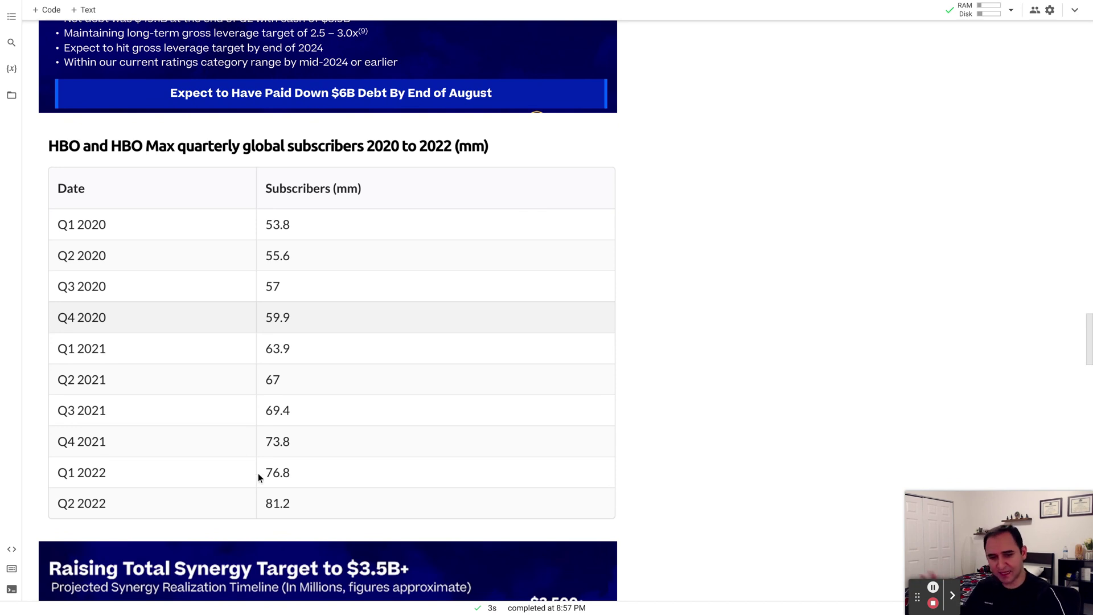
- Scroll to the HBO Max maturity notes showing revenue of 28.8 and EBIT of $6.9B at 24% margin
scroll(305, 520, "down", 6)
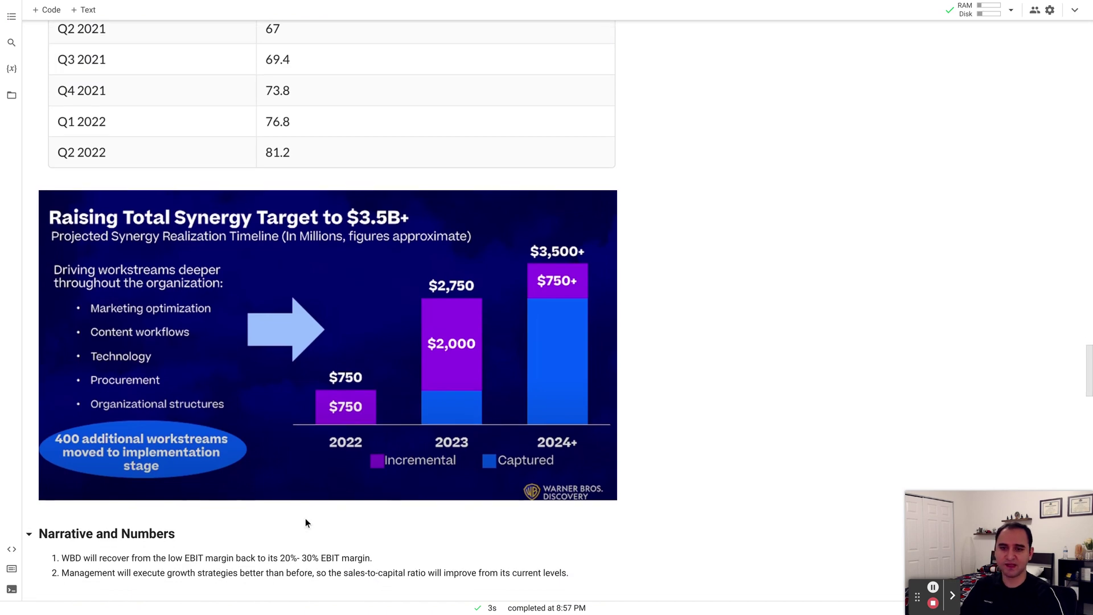
scroll(471, 488, "down", 6)
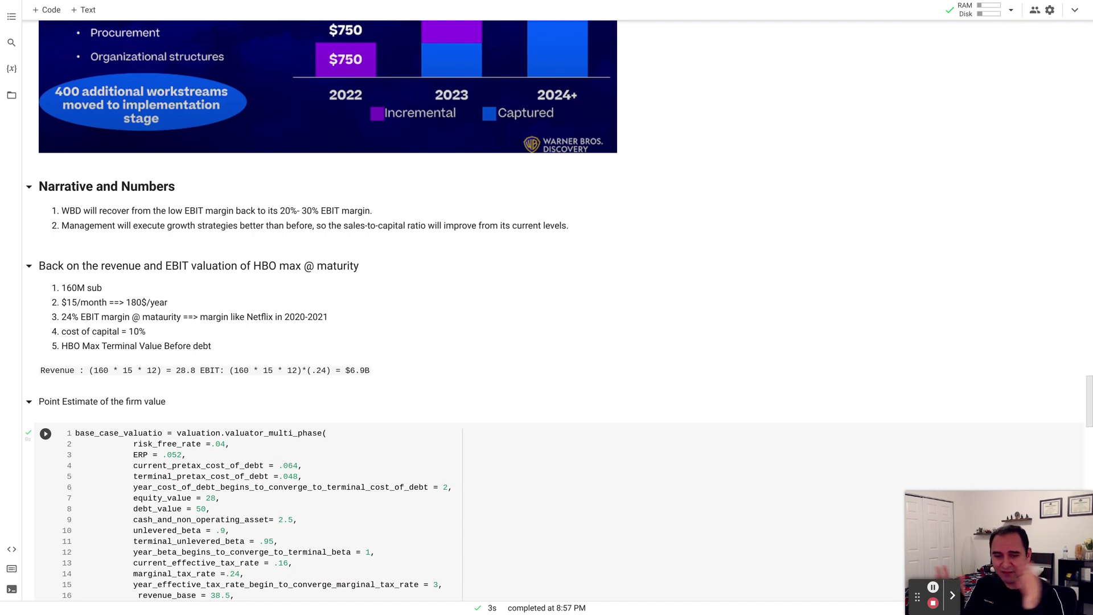
- Select the HBO Max valuation notes and reveal the valuator_multi_phase cell with revenue_base 38.5 and margin .23
left_click(179, 371)
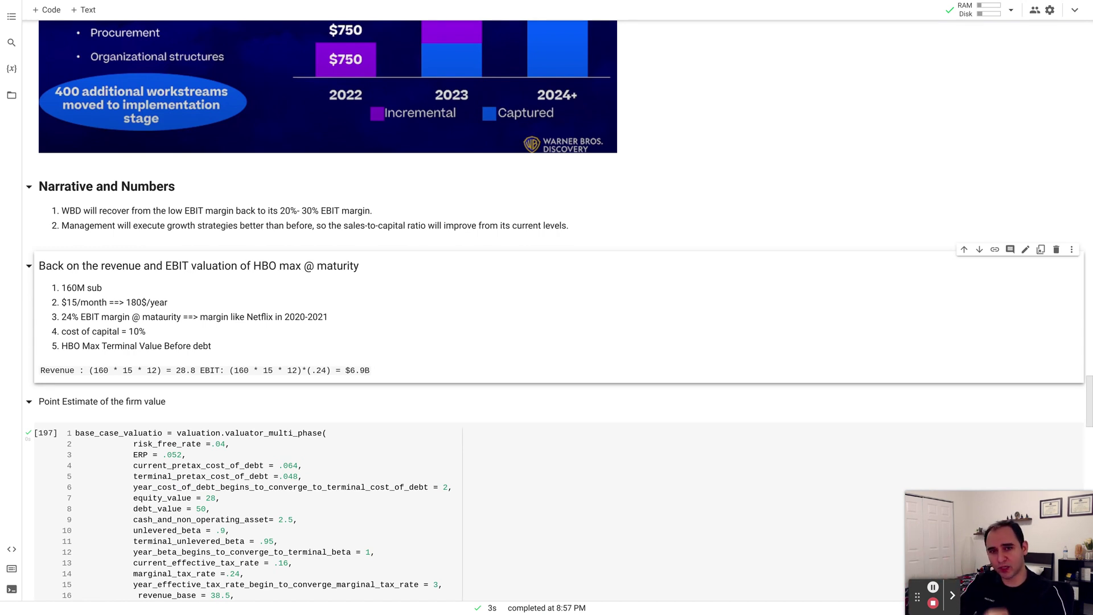
scroll(238, 379, "down", 5)
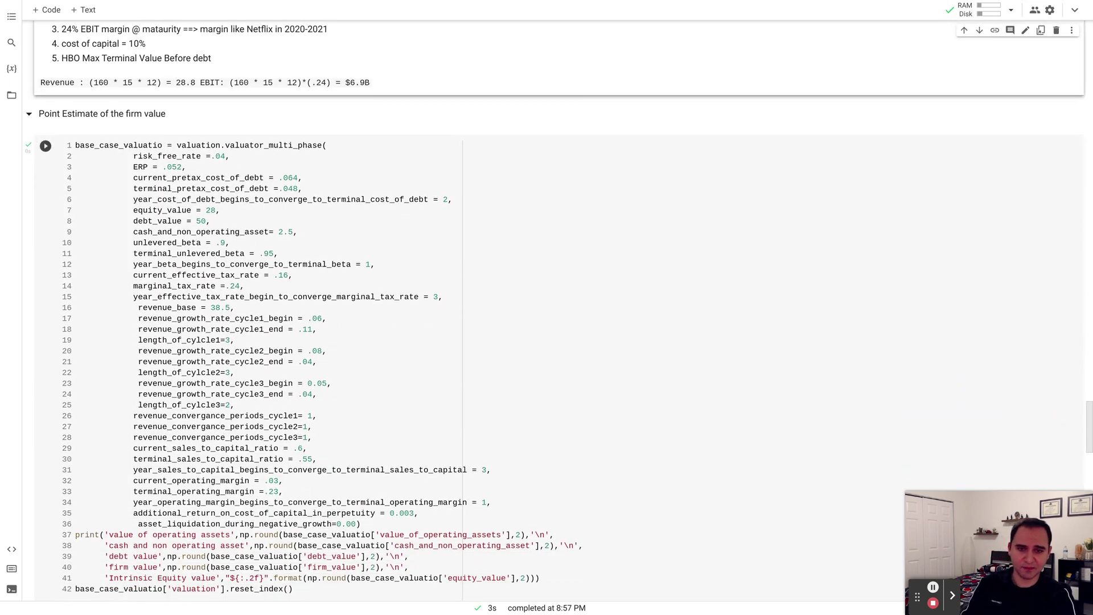
- Scroll to the WBD company_analyzer output with the Profitability and Operating Income Adjusted Ratio charts
scroll(402, 373, "down", 1)
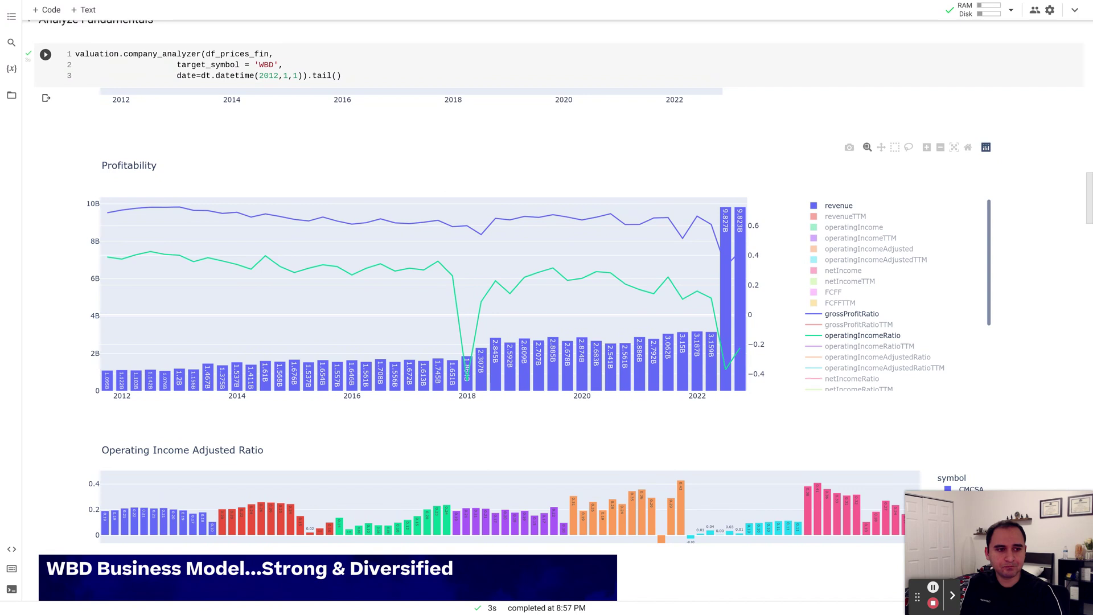
mouse_move(694, 221)
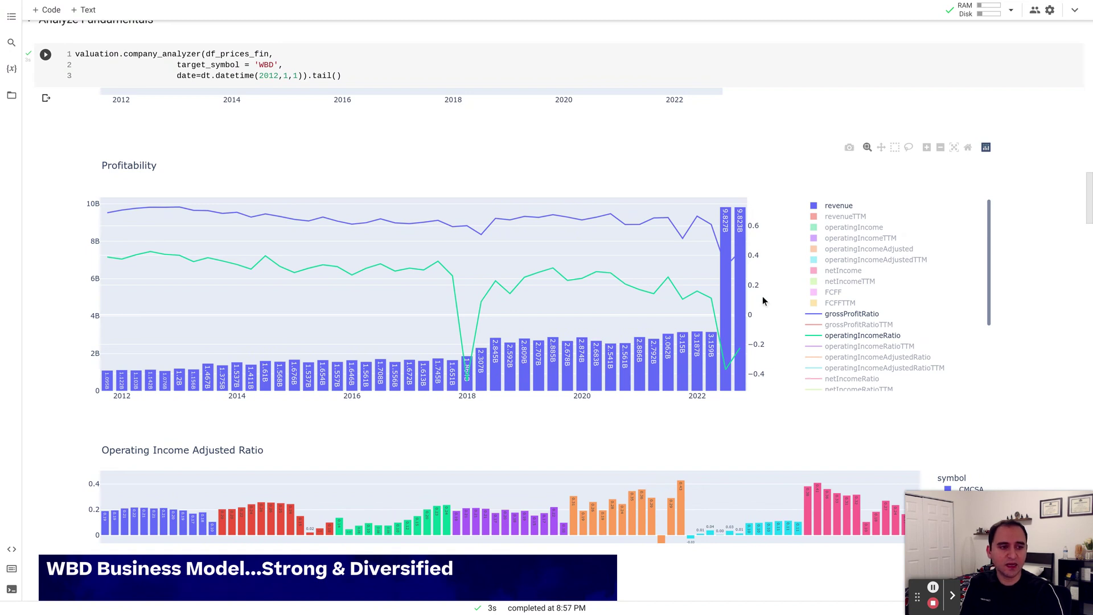
mouse_move(699, 304)
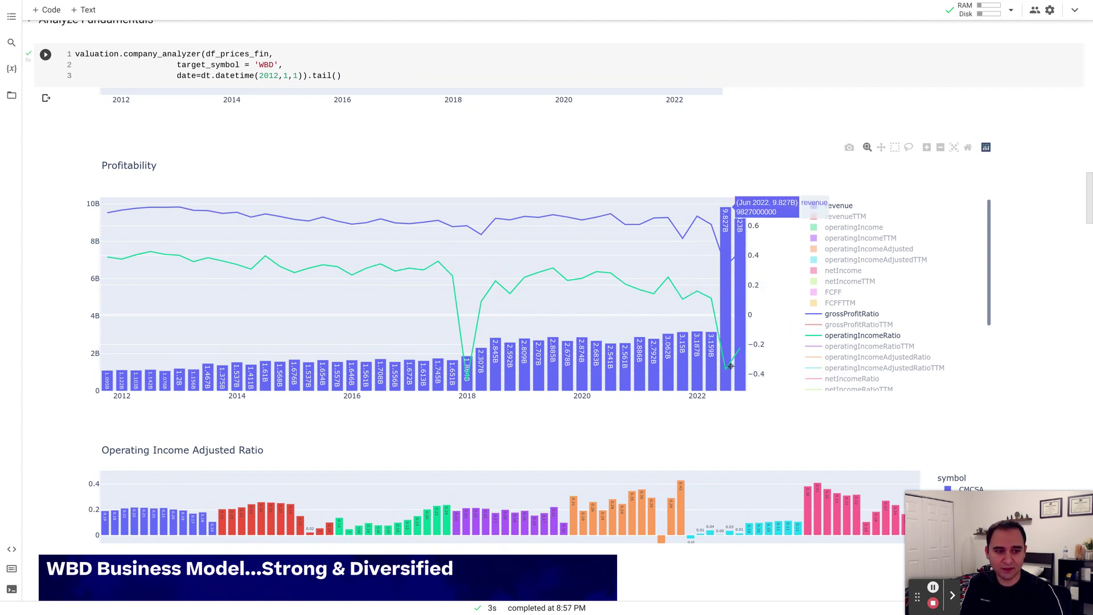
mouse_move(738, 351)
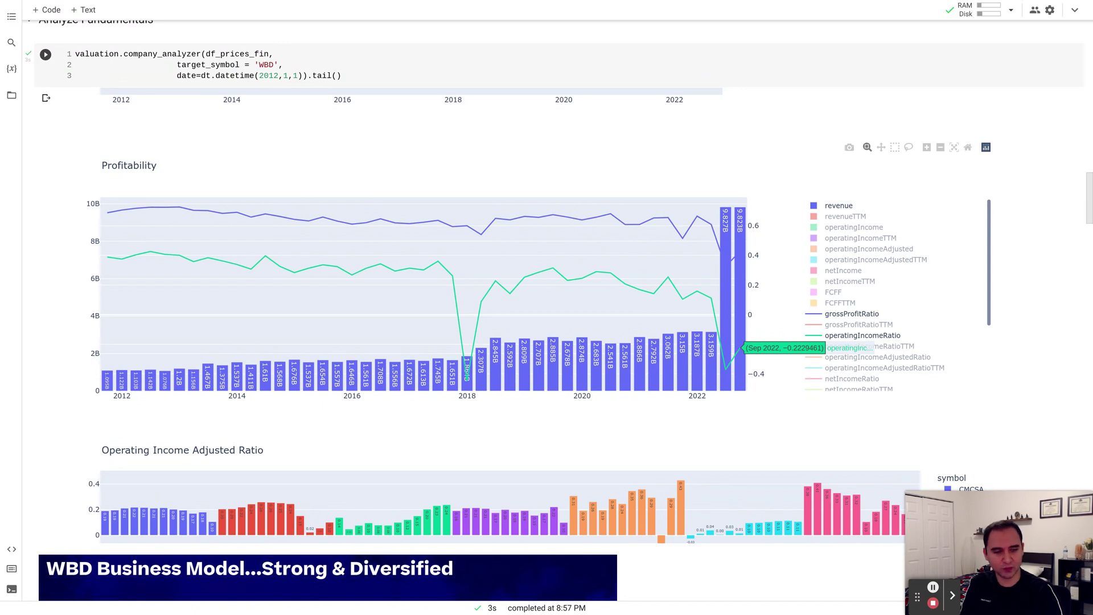
mouse_move(501, 286)
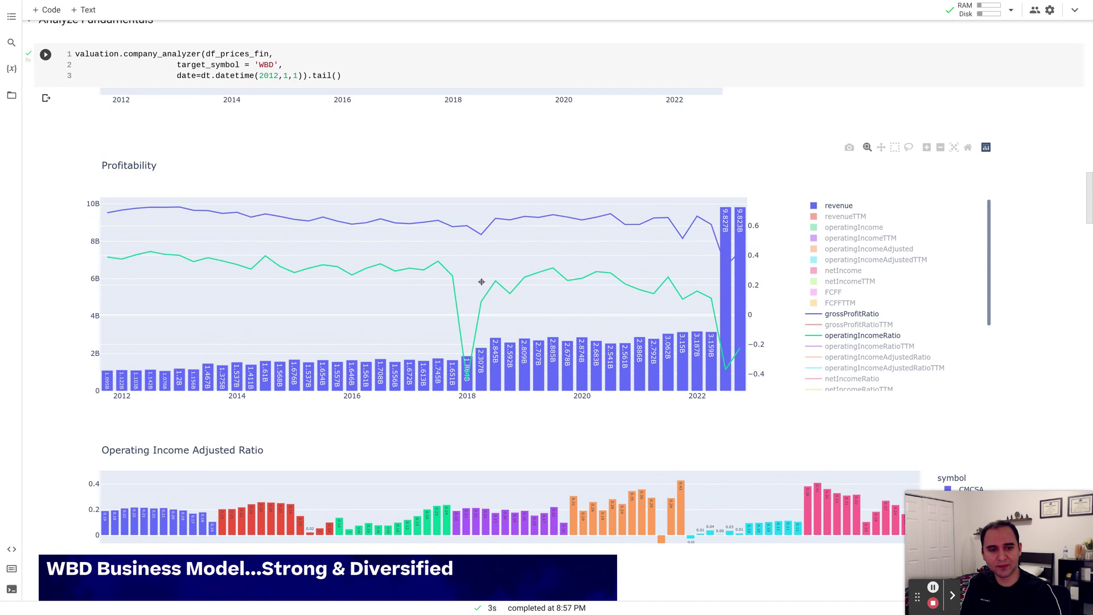
mouse_move(676, 286)
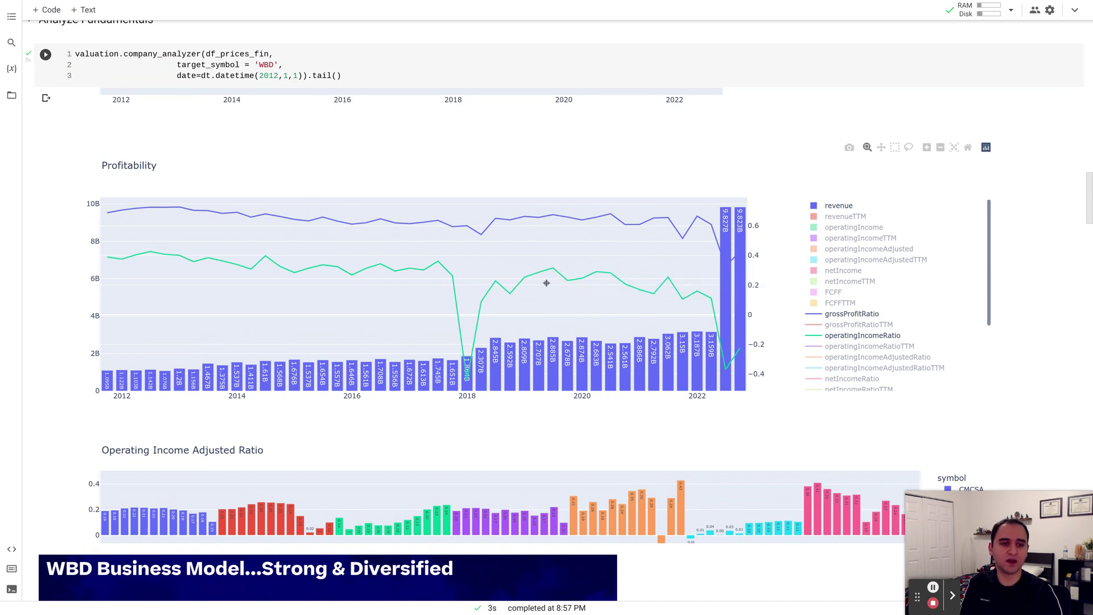
mouse_move(597, 278)
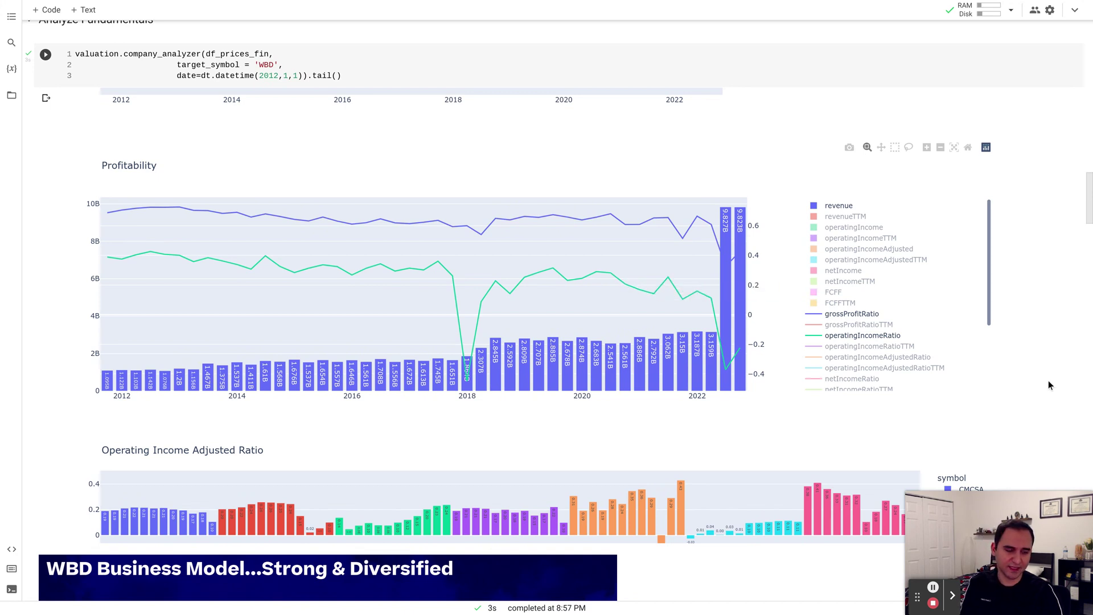
- Show the Sales To Capital chart and read the WBD and DIS bar values
scroll(1050, 384, "down", 2)
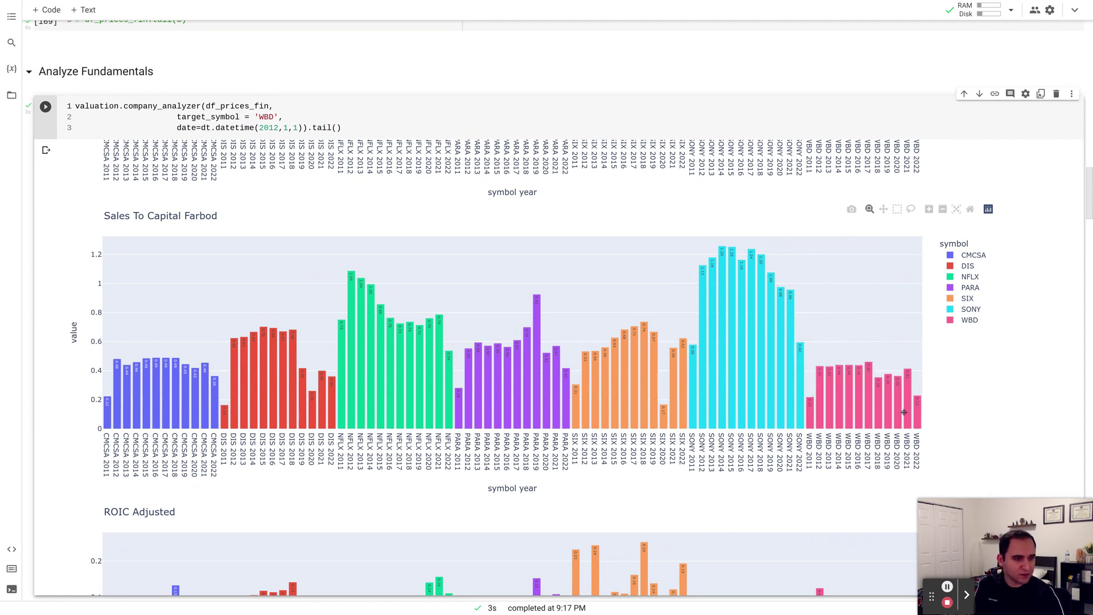
mouse_move(907, 405)
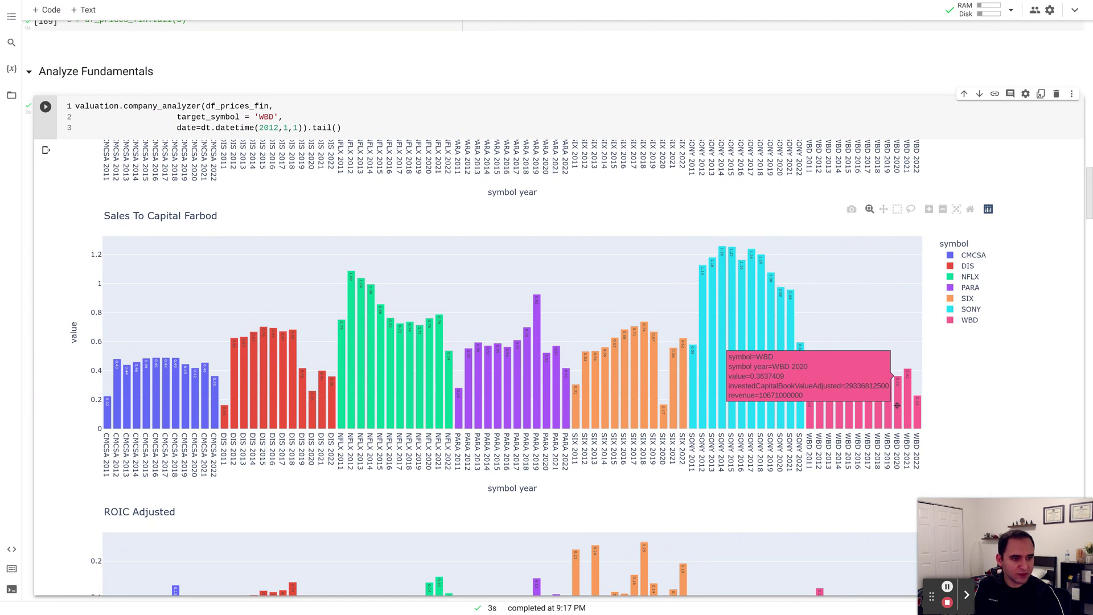
mouse_move(321, 418)
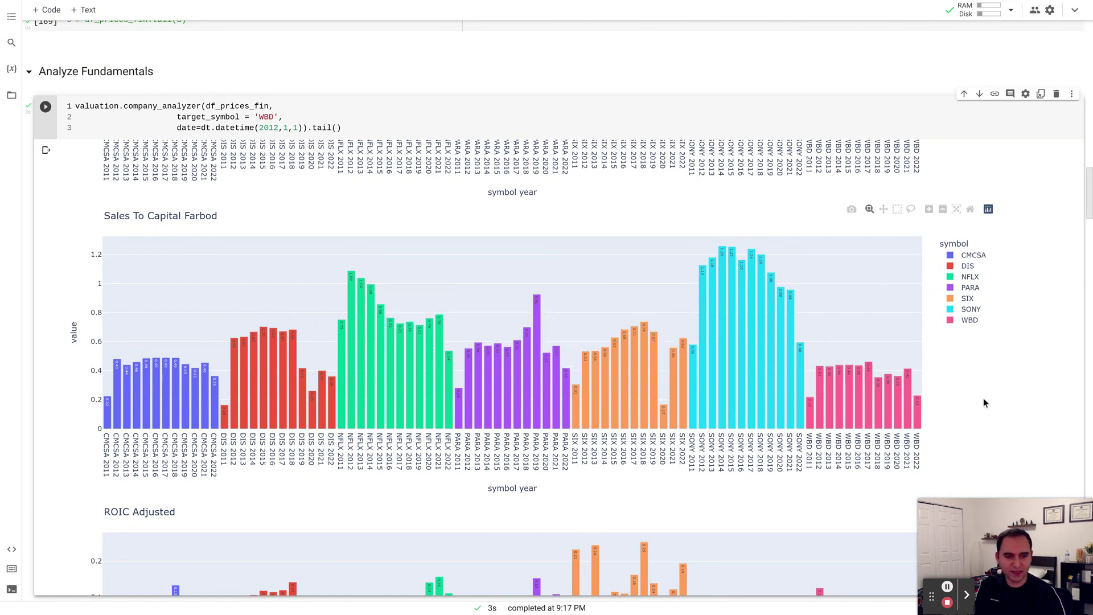
- Return to the Operating Income Adjusted Ratio chart and inspect the NFLX, CMCSA, DIS, PARA and WBD bars
scroll(1005, 408, "up", 10)
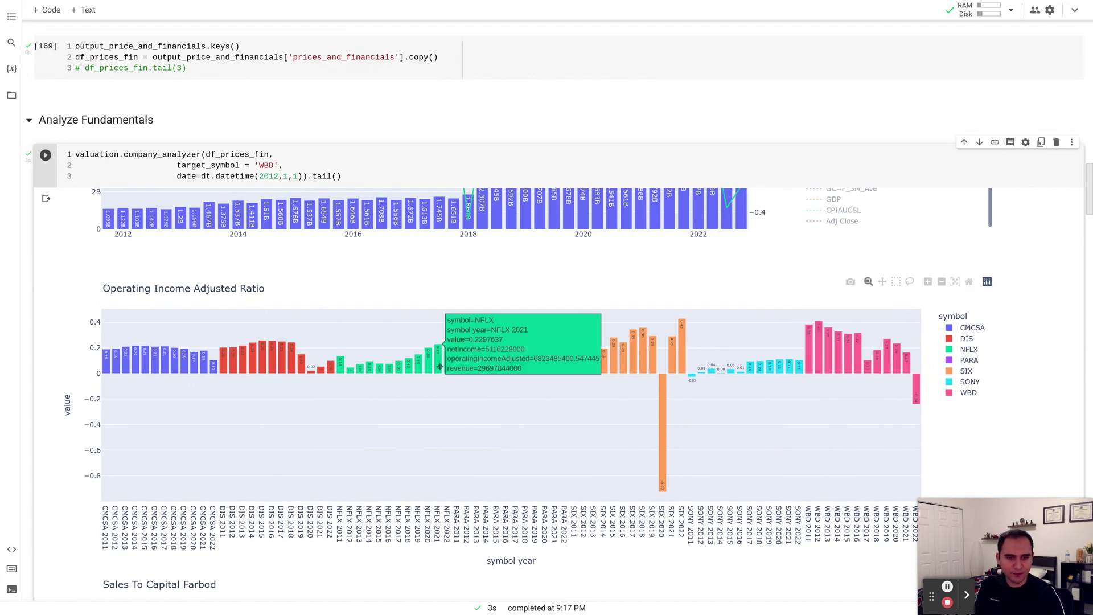
mouse_move(441, 367)
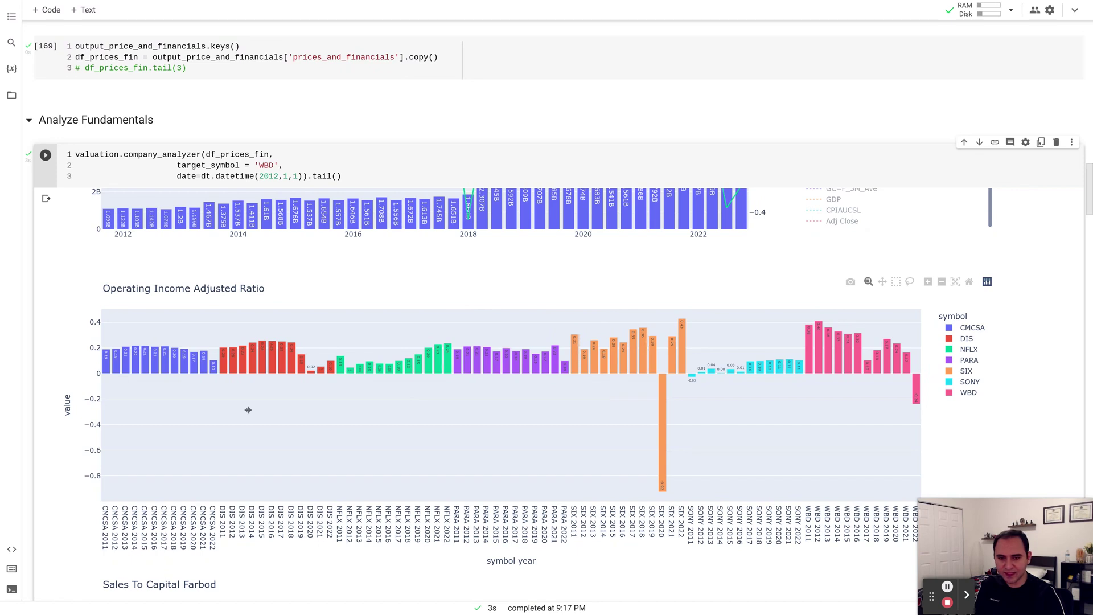
mouse_move(203, 361)
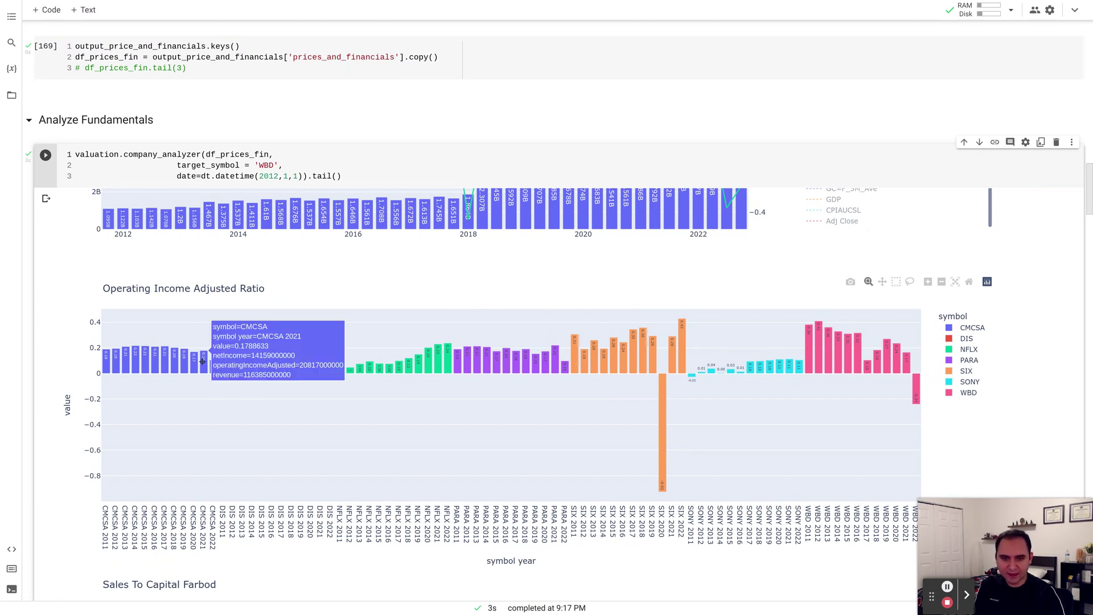
mouse_move(302, 366)
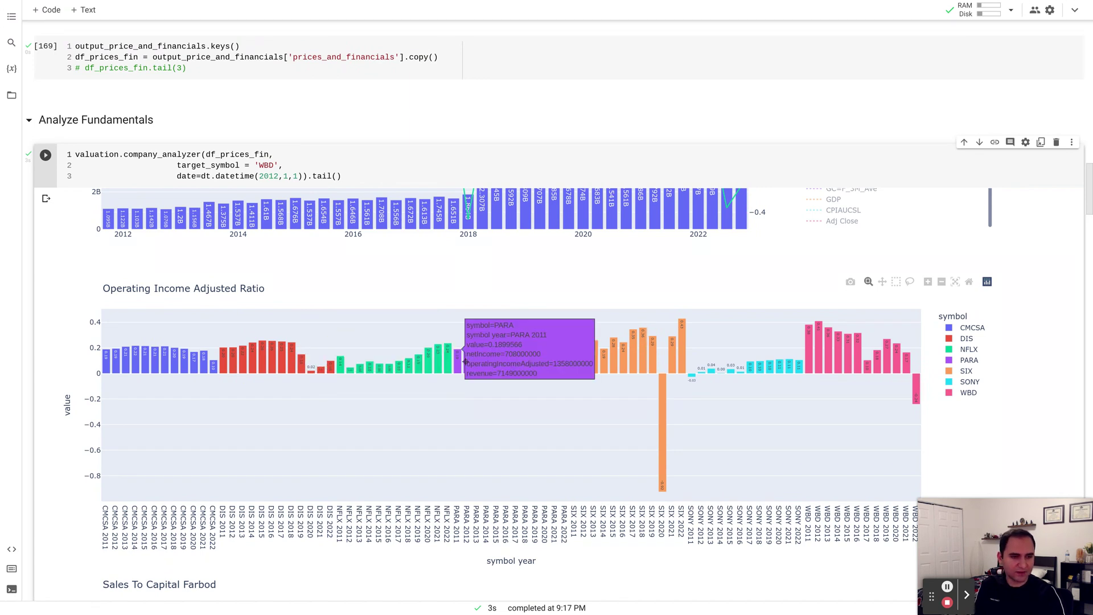
mouse_move(274, 348)
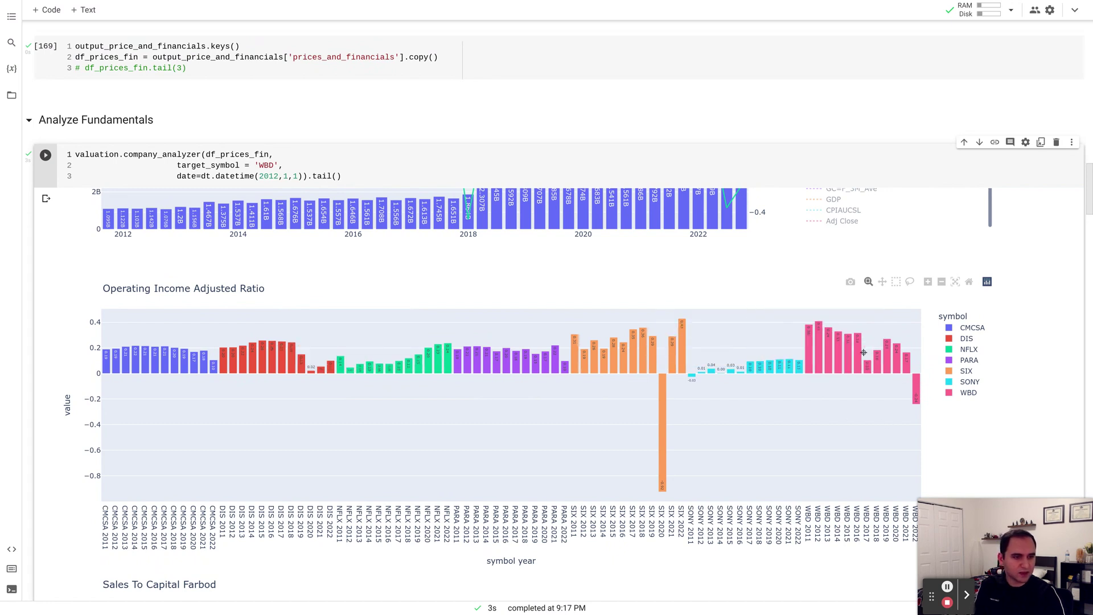
mouse_move(850, 356)
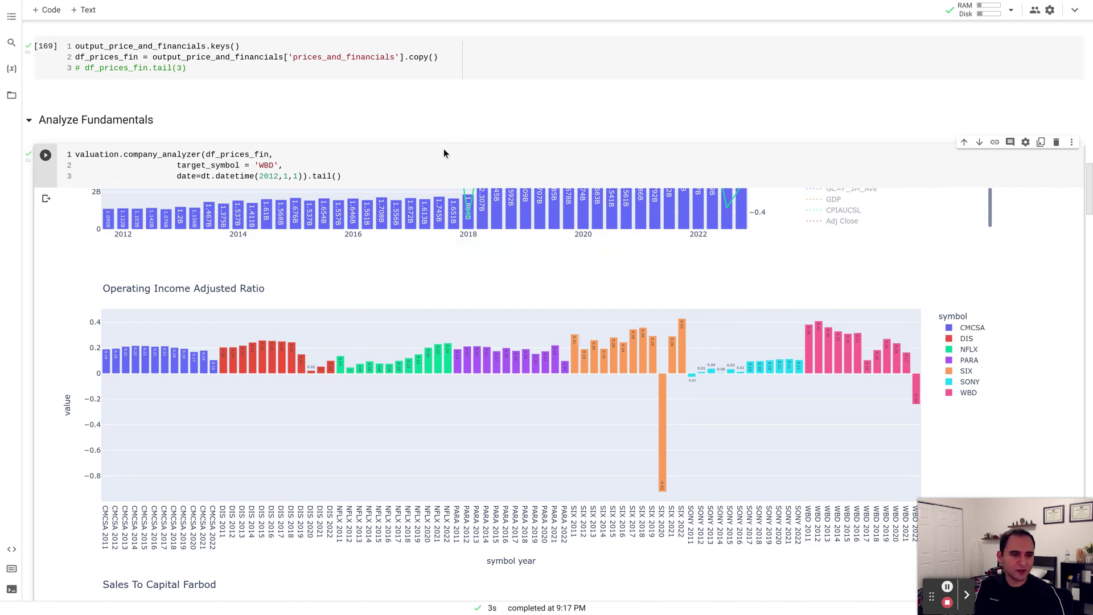
- Scroll past the fundamentals charts to the point-estimate cell showing operating assets of 79.02
scroll(443, 148, "down", 6)
scroll(443, 148, "down", 10)
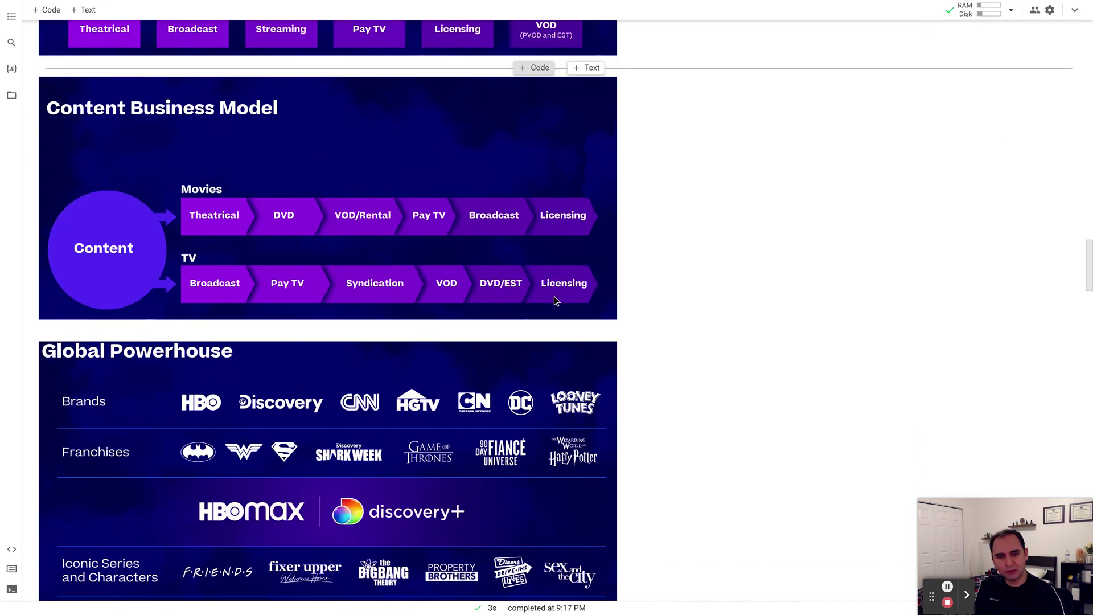
scroll(554, 296, "down", 20)
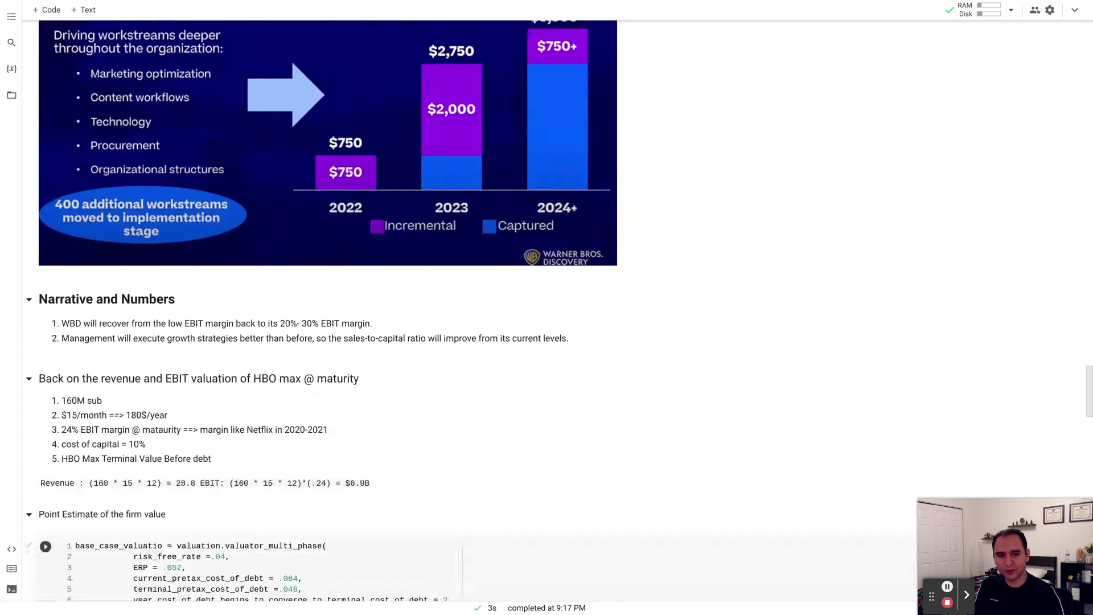
scroll(554, 296, "down", 1)
scroll(554, 296, "up", 1)
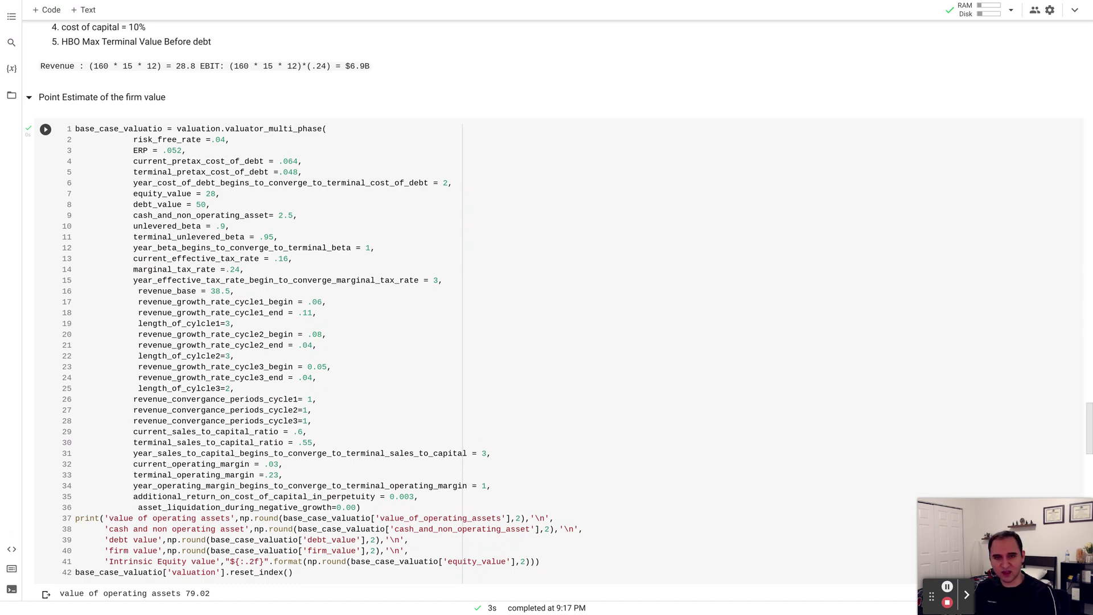
scroll(547, 307, "down", 2)
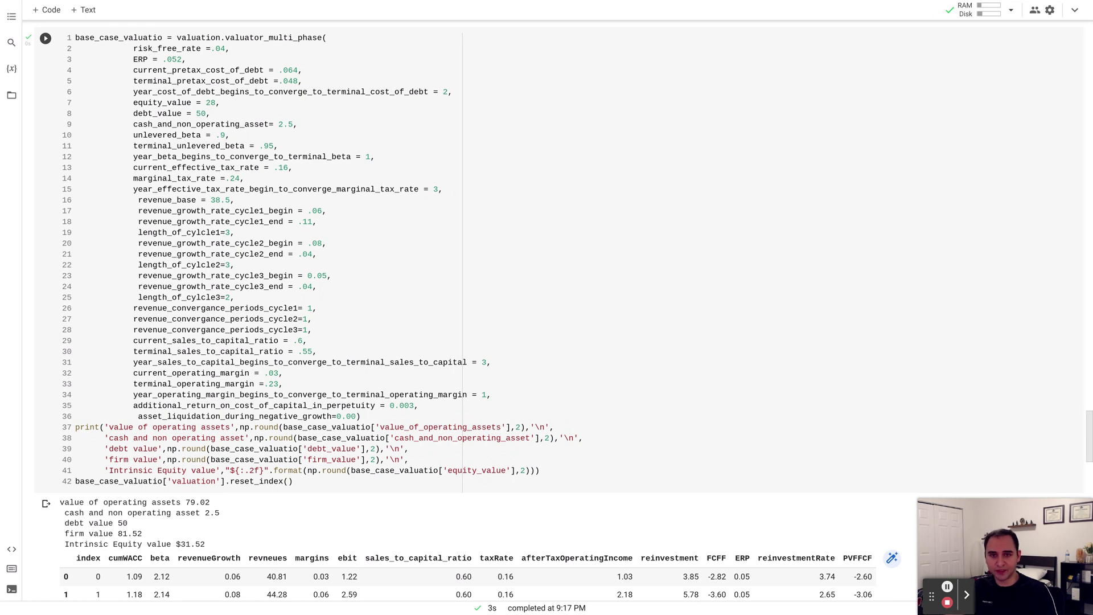
scroll(195, 74, "up", 1)
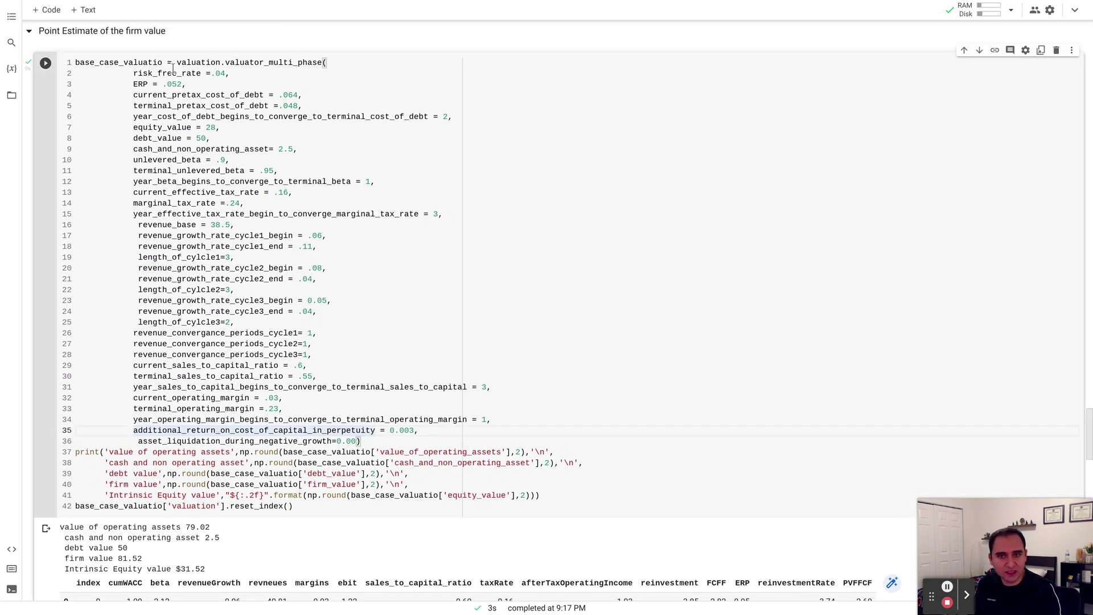
left_click_drag(177, 62, 317, 392)
left_click(317, 398)
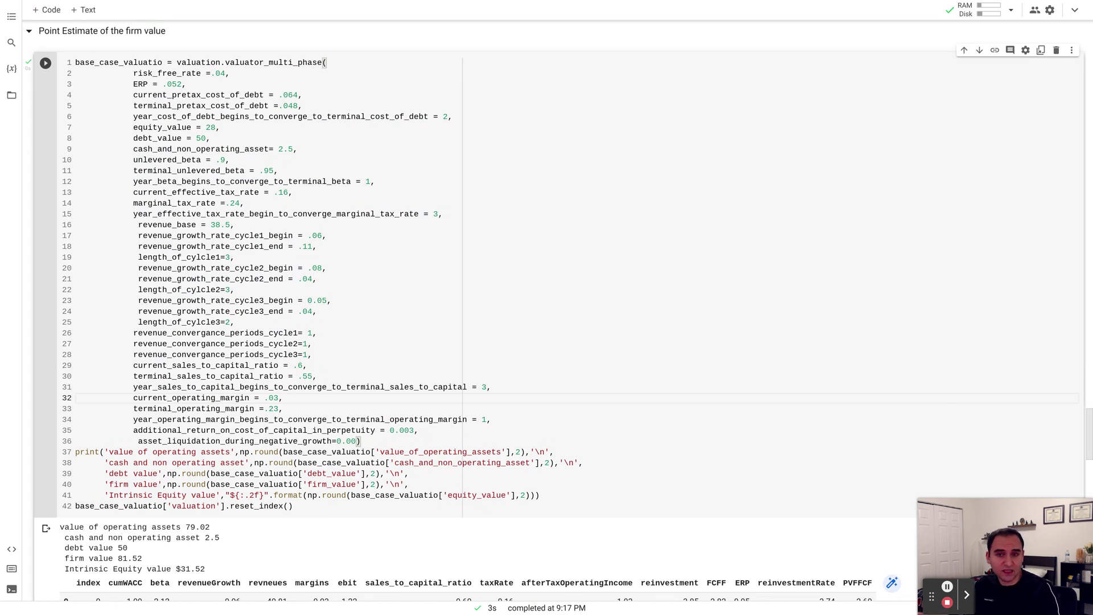
double_click(183, 73)
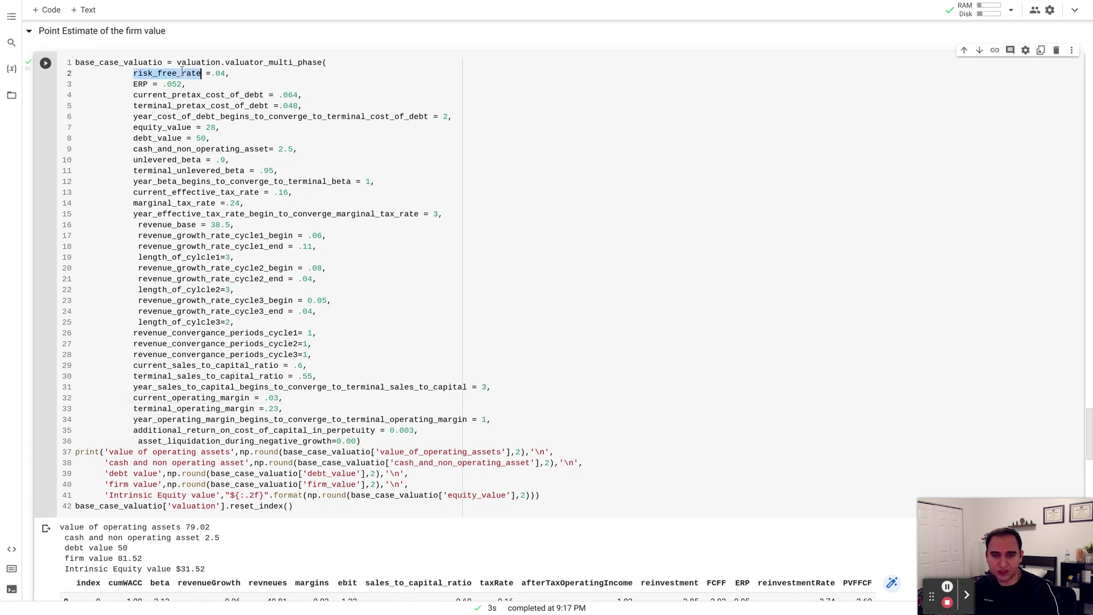
double_click(147, 85)
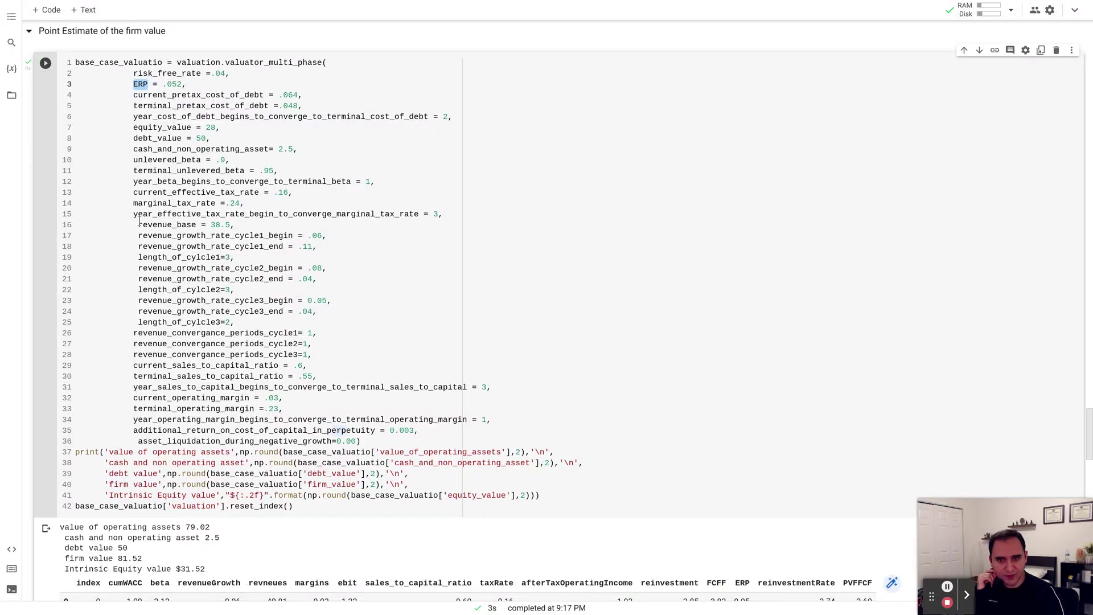
left_click_drag(139, 225, 196, 224)
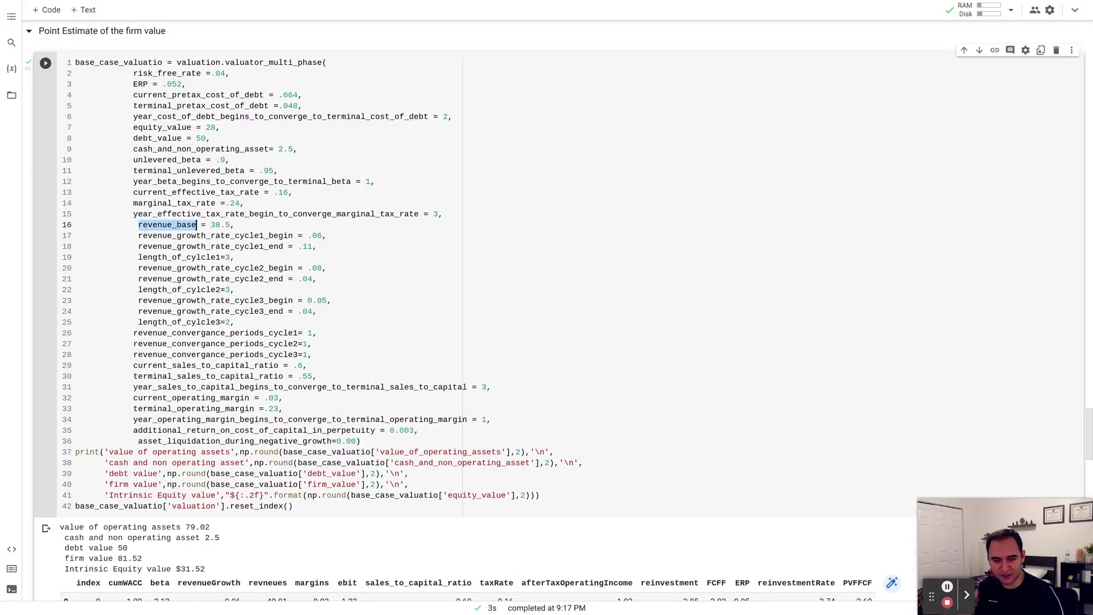
left_click_drag(236, 257, 251, 236)
left_click(249, 237)
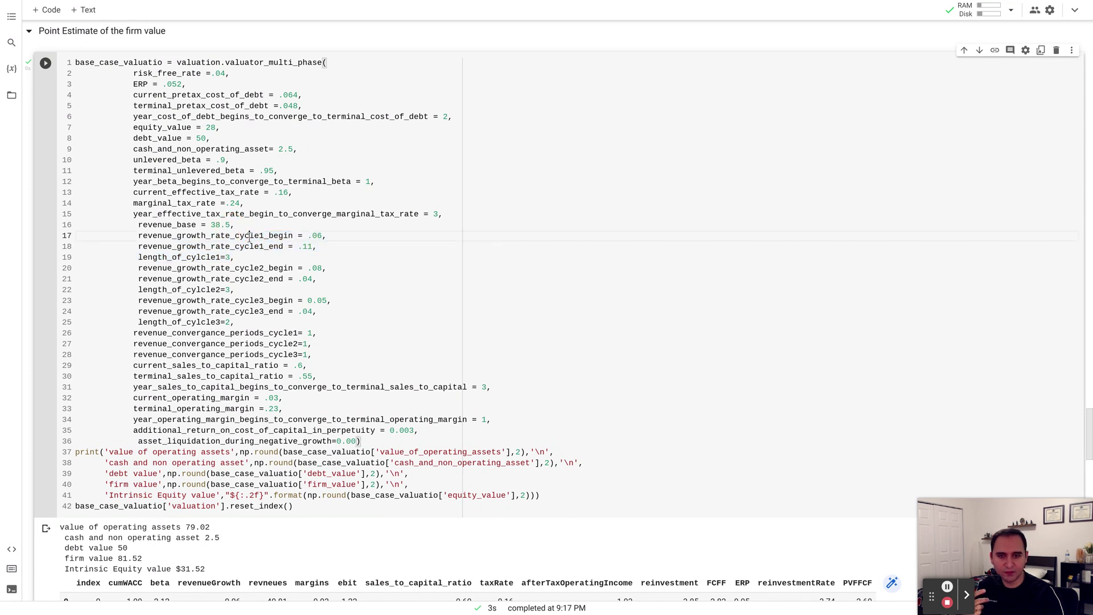
double_click(249, 246)
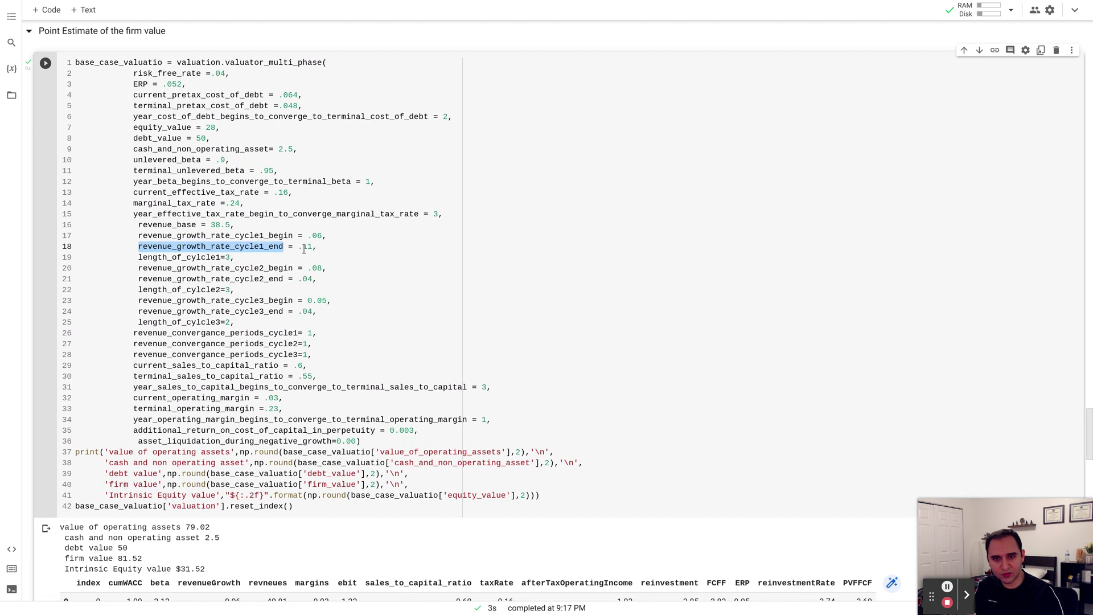
left_click(226, 257)
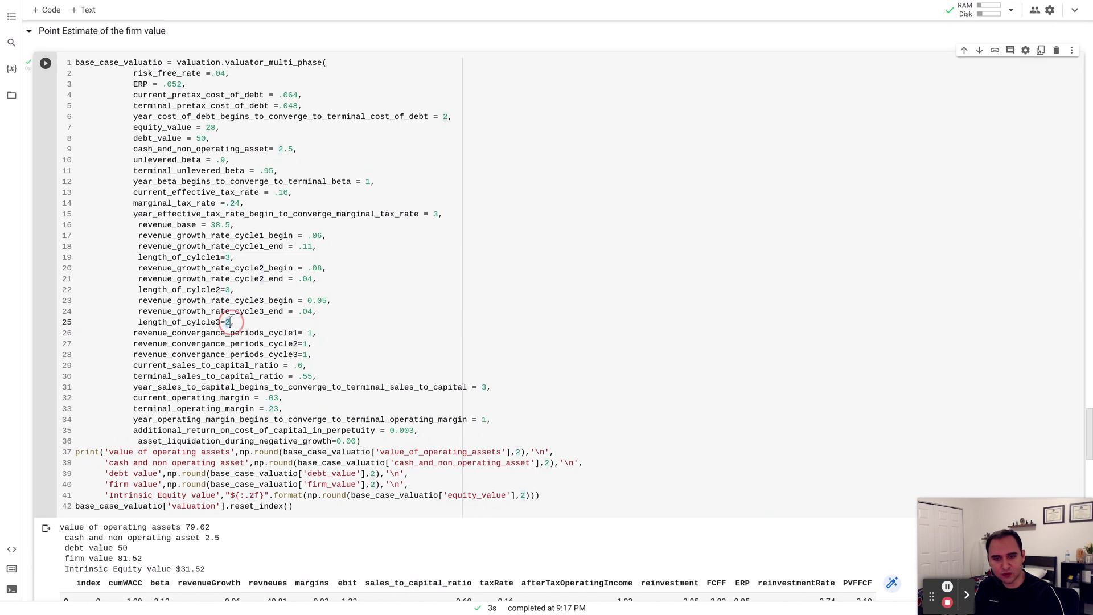
left_click(324, 303)
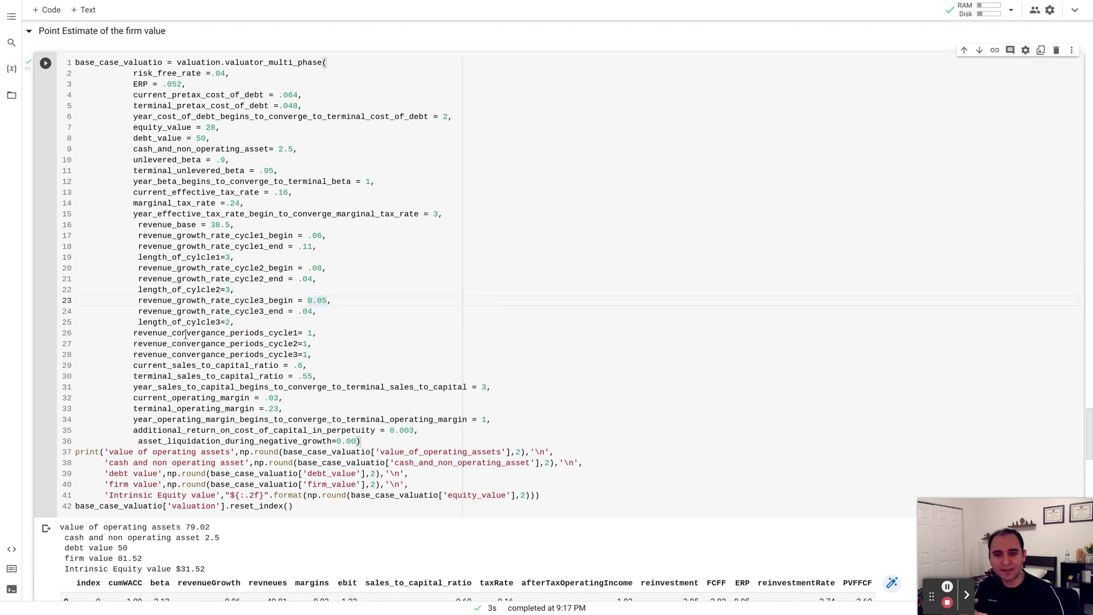
double_click(141, 365)
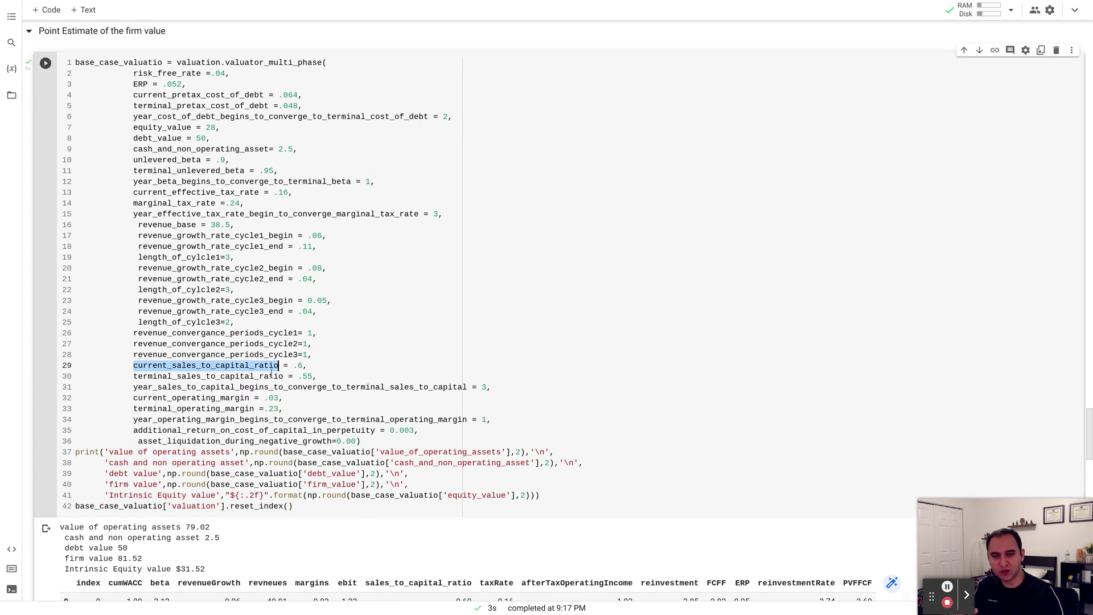
double_click(299, 364)
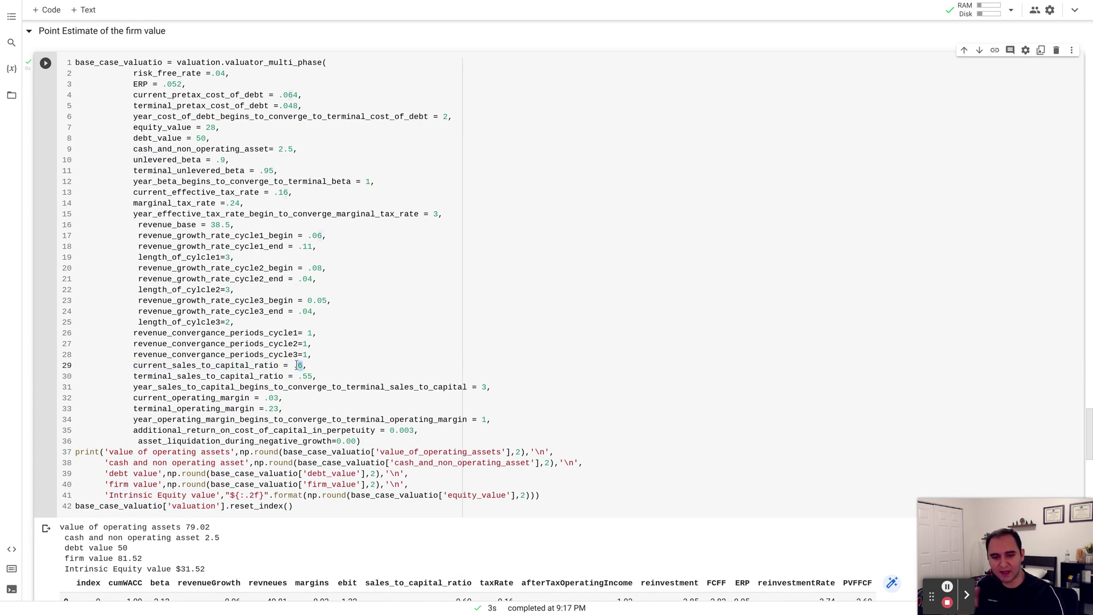
left_click(302, 366)
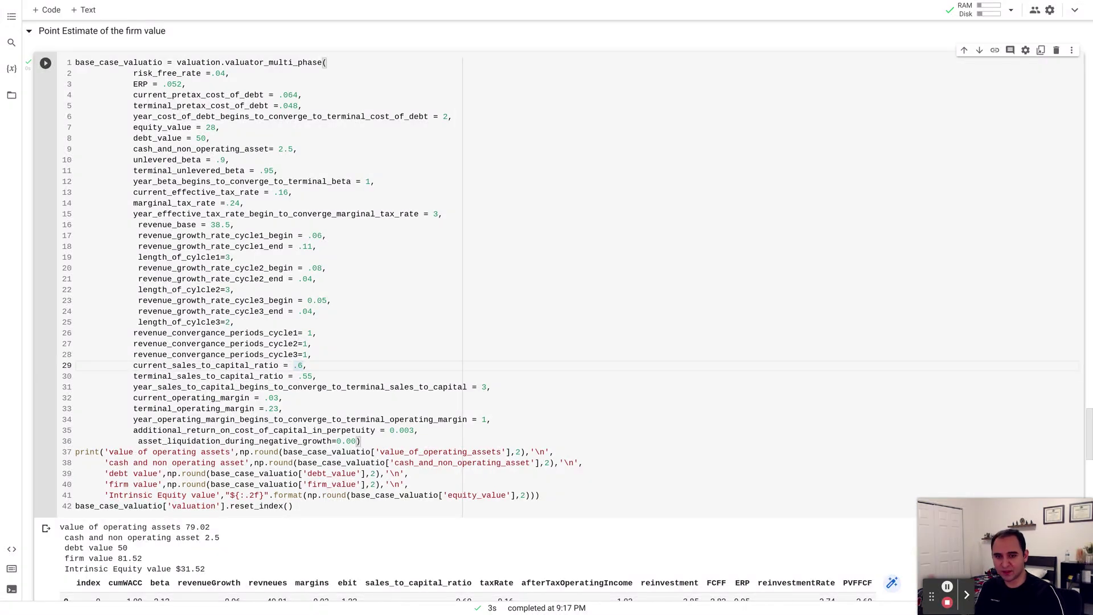
scroll(325, 399, "down", 1)
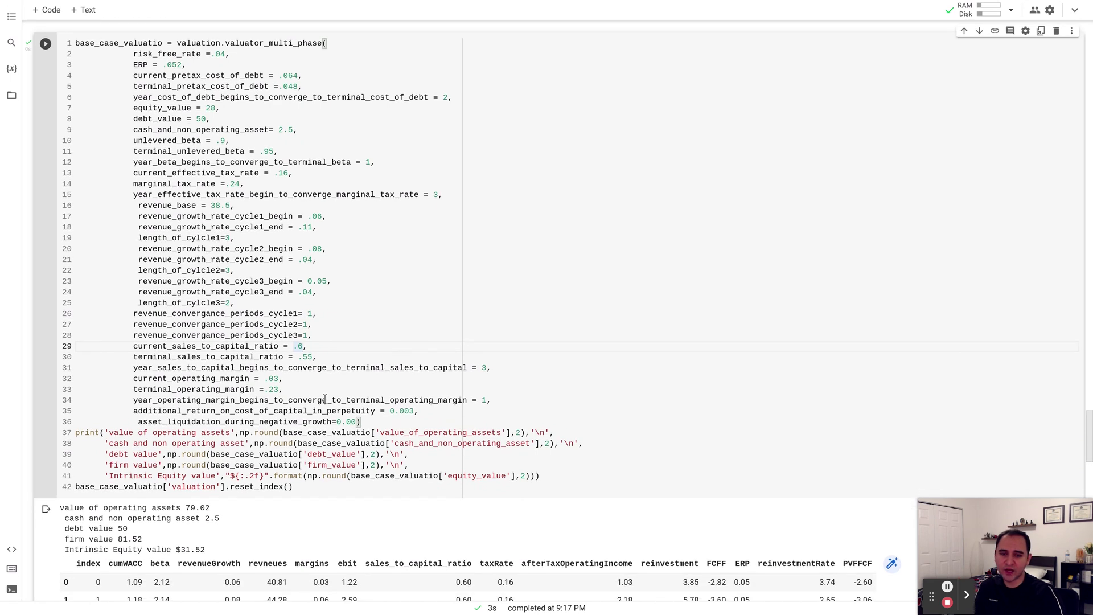
double_click(244, 378)
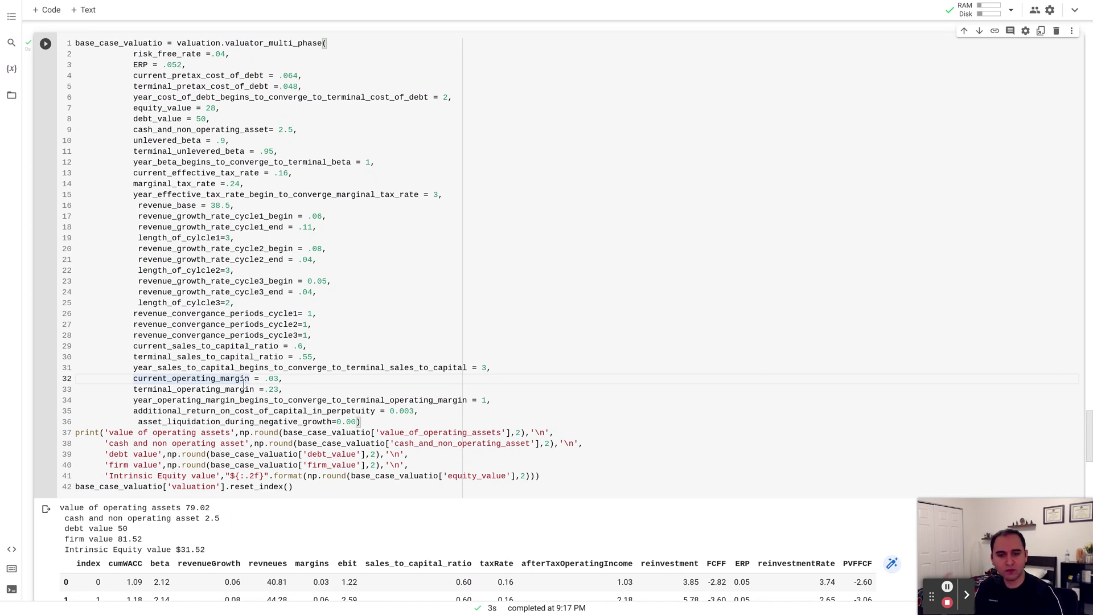
left_click_drag(265, 379, 280, 379)
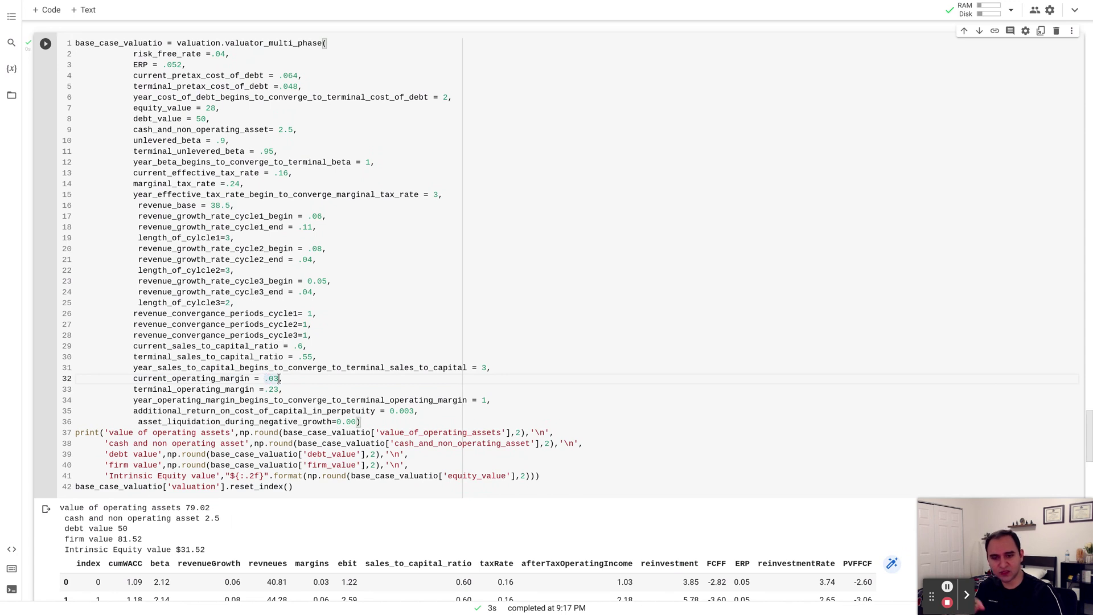
left_click(293, 380)
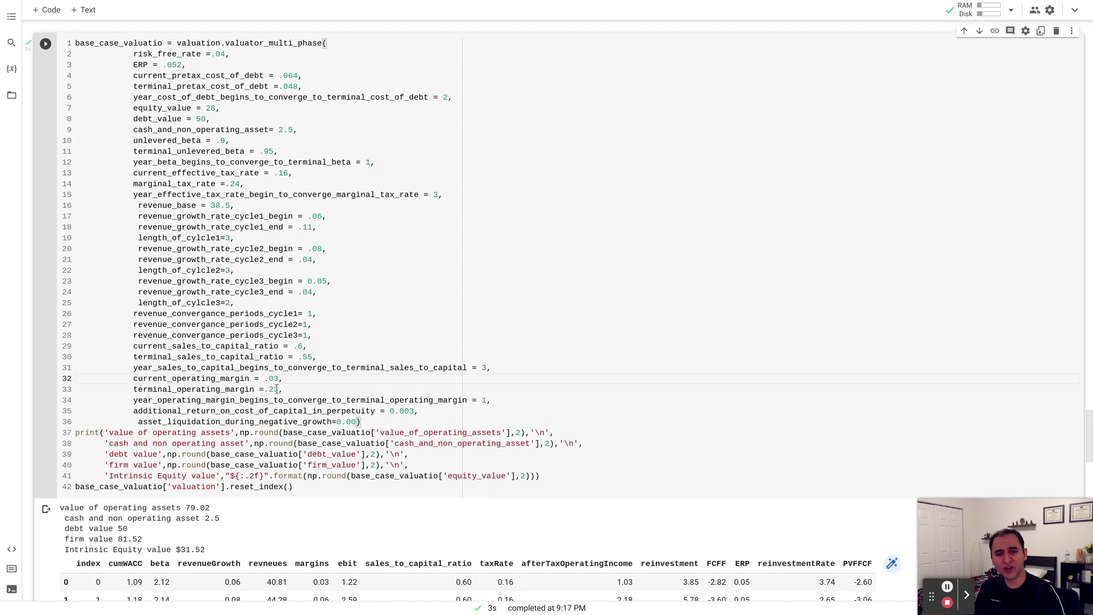
scroll(276, 388, "down", 4)
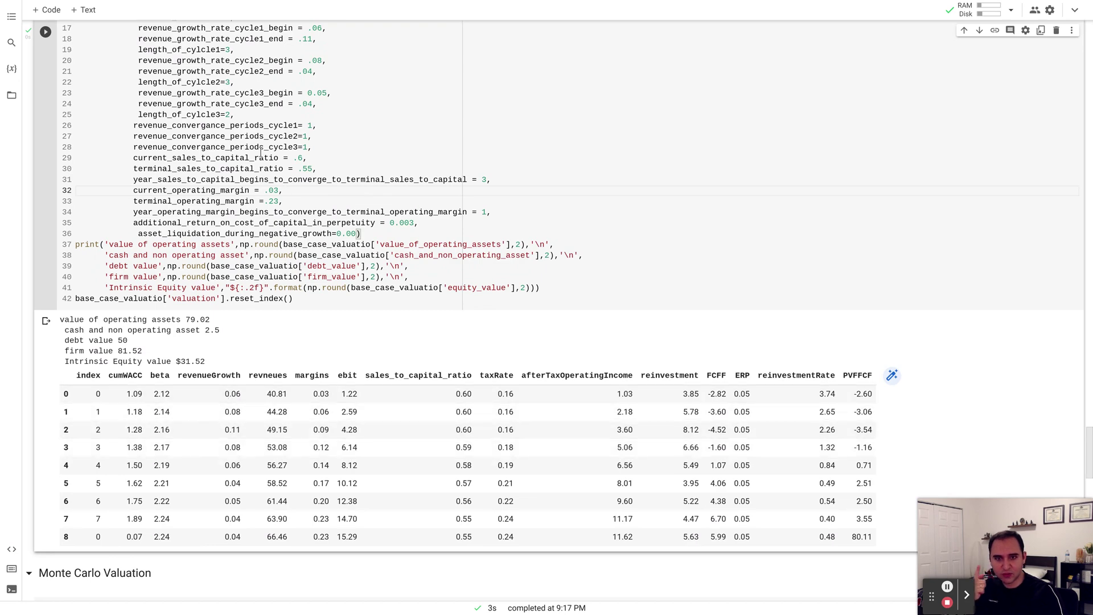
scroll(286, 86, "up", 3)
scroll(283, 80, "up", 1)
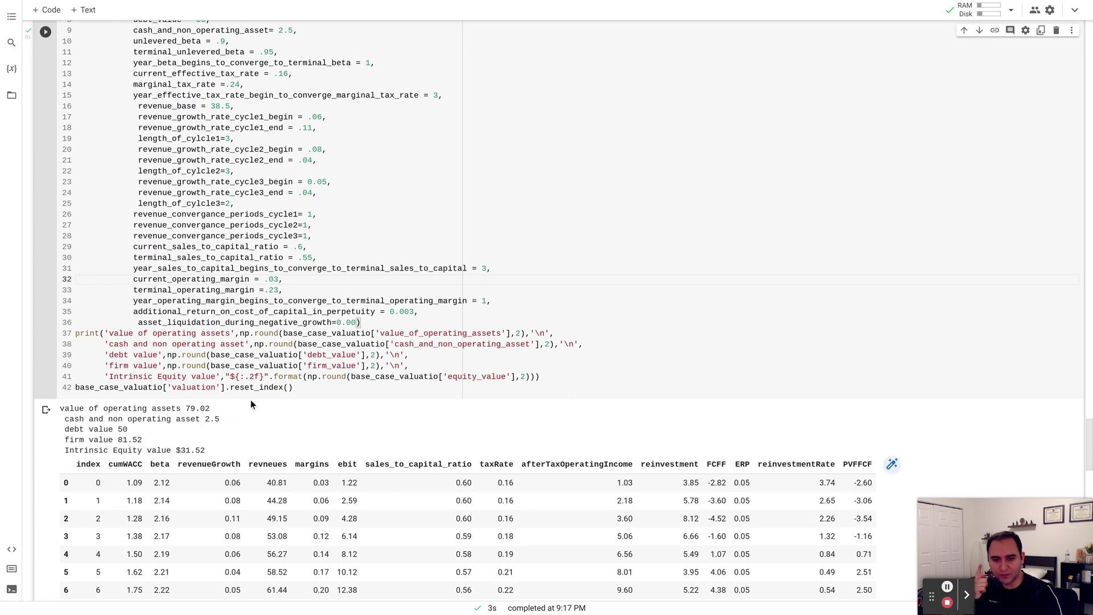
scroll(251, 400, "down", 2)
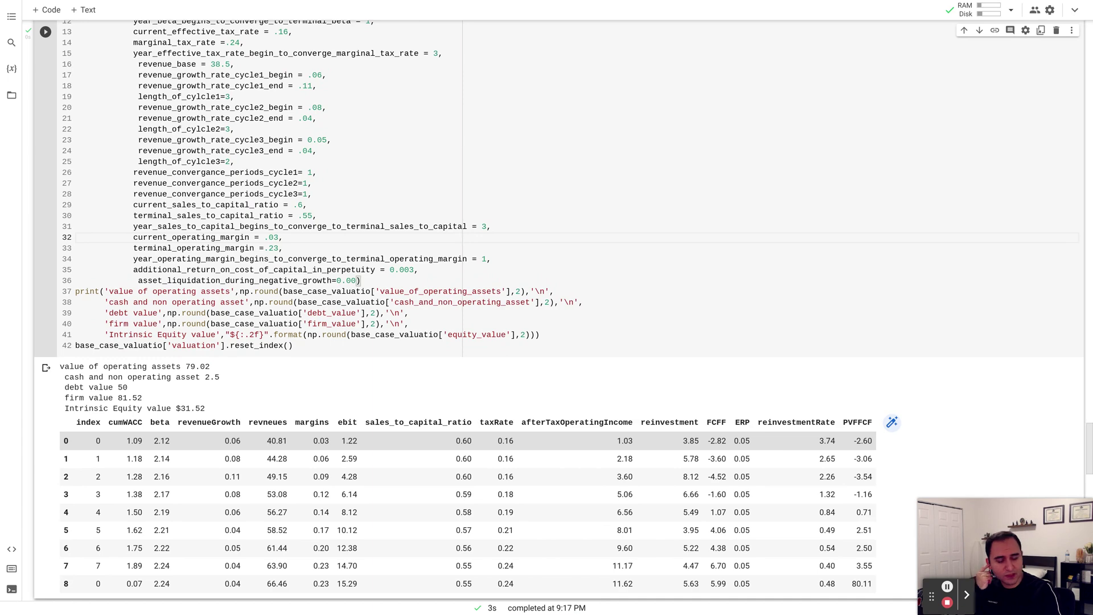
scroll(848, 489, "down", 1)
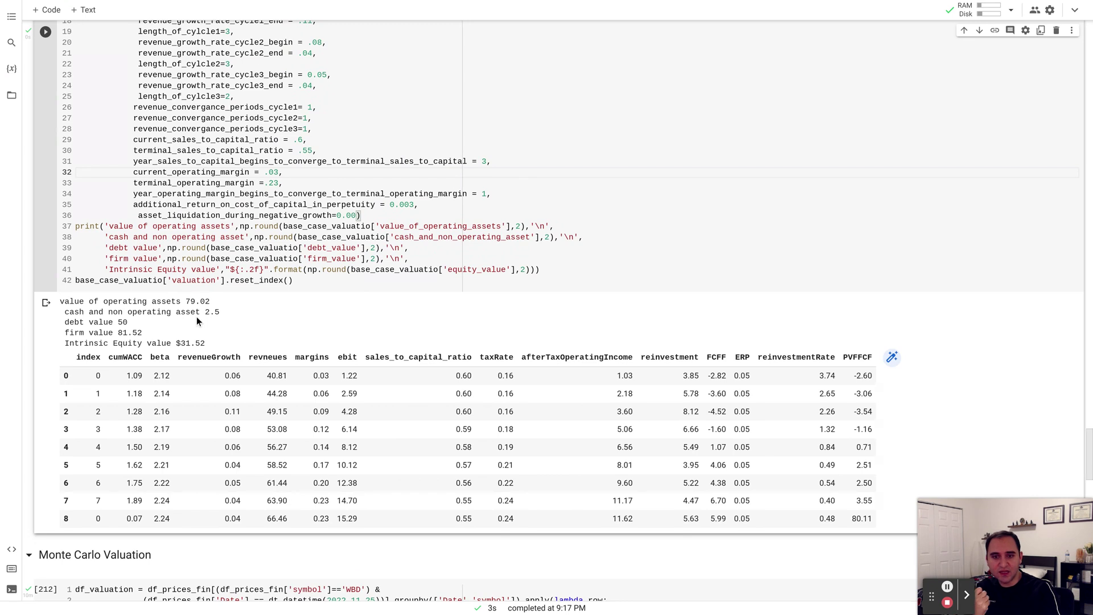
left_click_drag(118, 332, 133, 332)
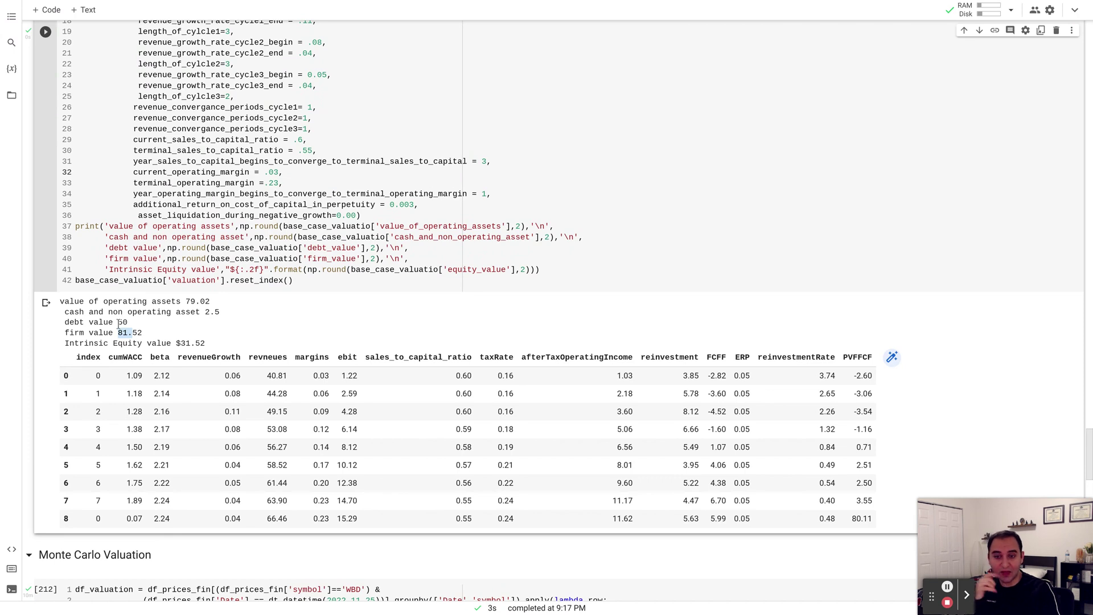
left_click_drag(128, 322, 118, 323)
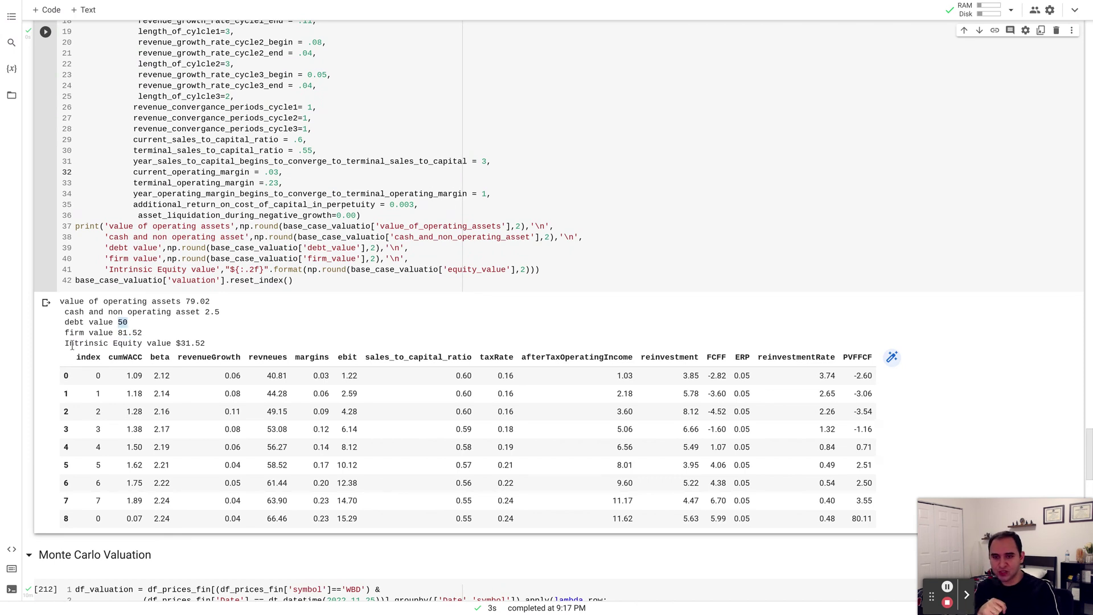
left_click_drag(66, 346, 213, 345)
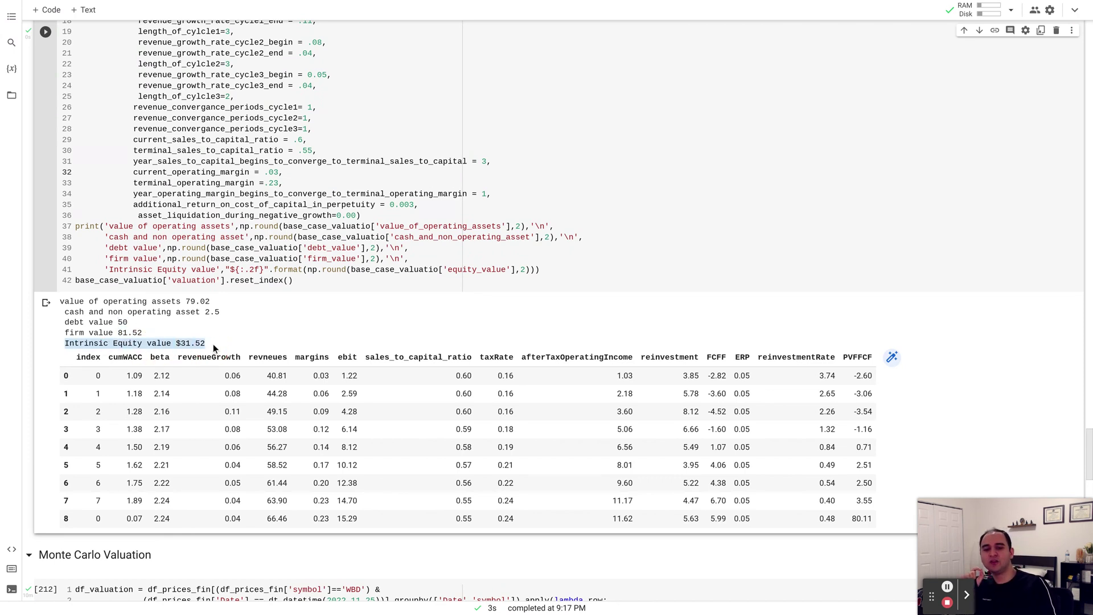
left_click(214, 345)
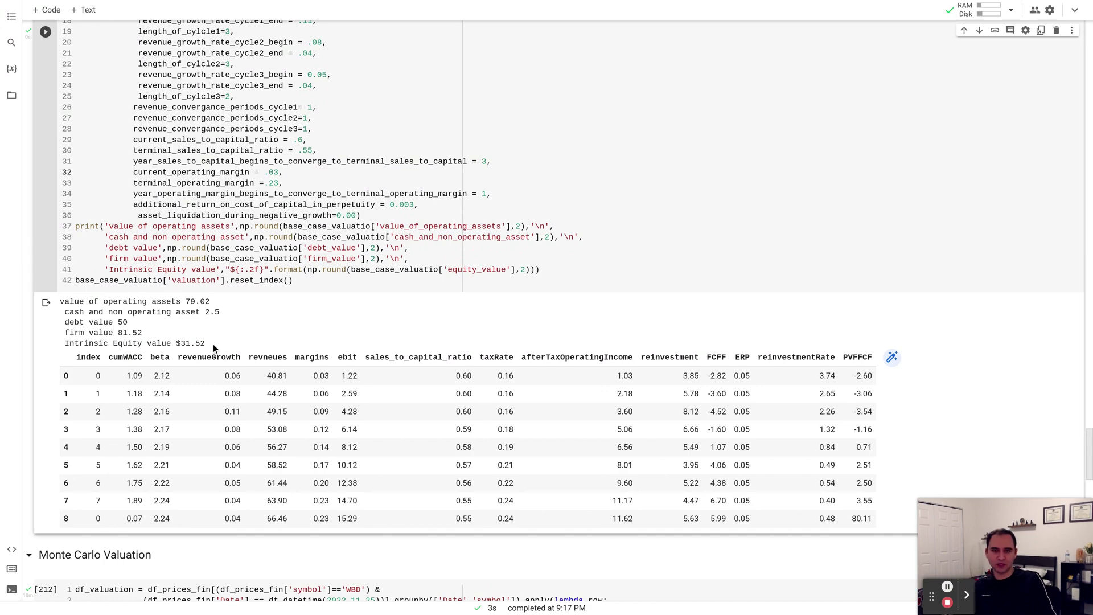
scroll(547, 311, "up", 3)
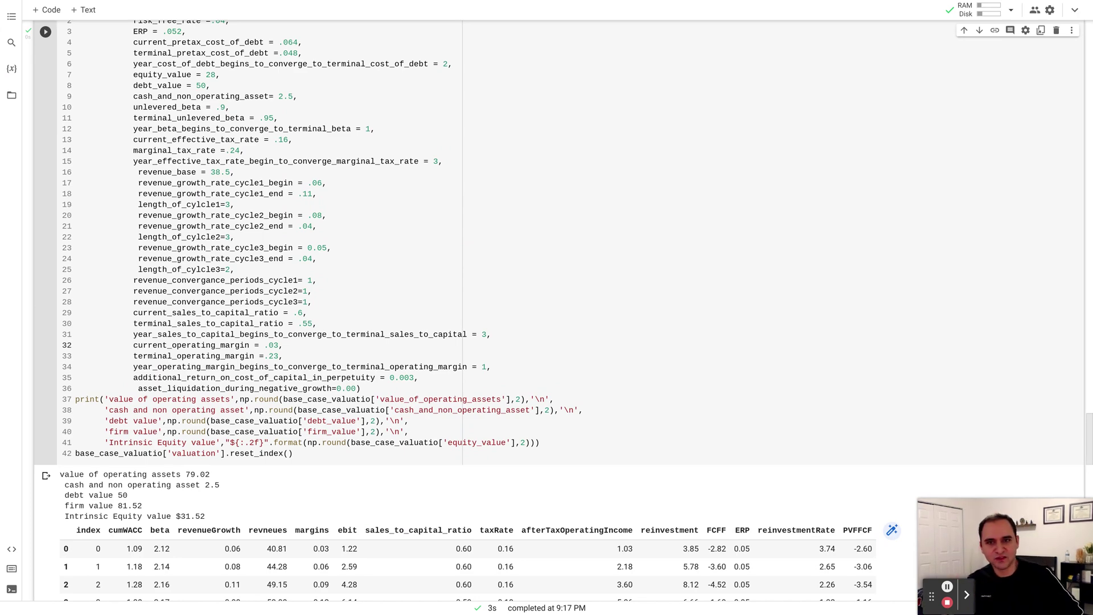
scroll(227, 402, "down", 2)
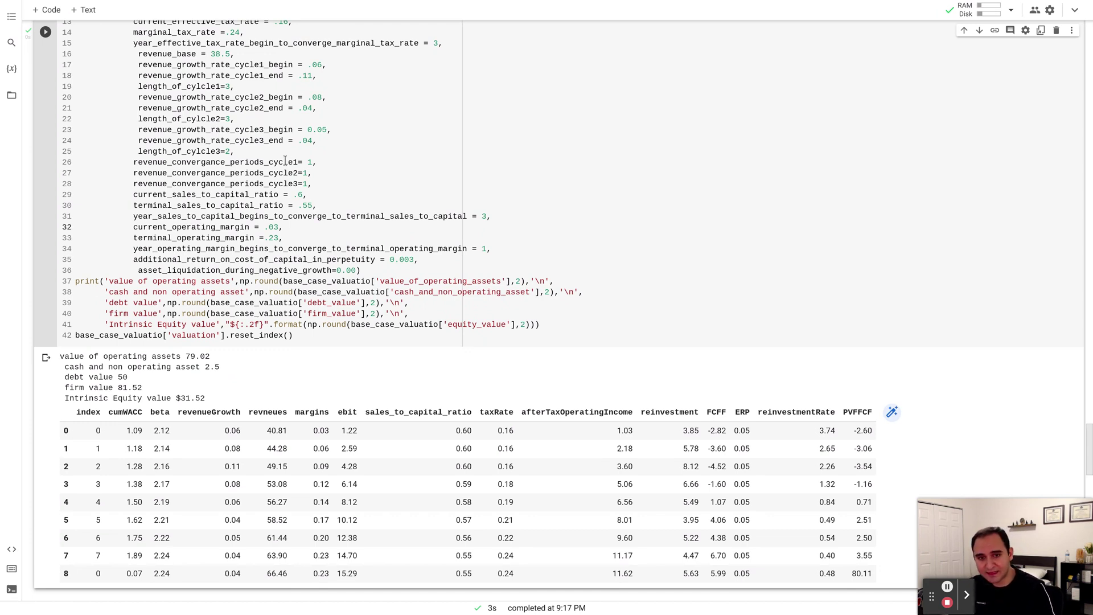
double_click(236, 198)
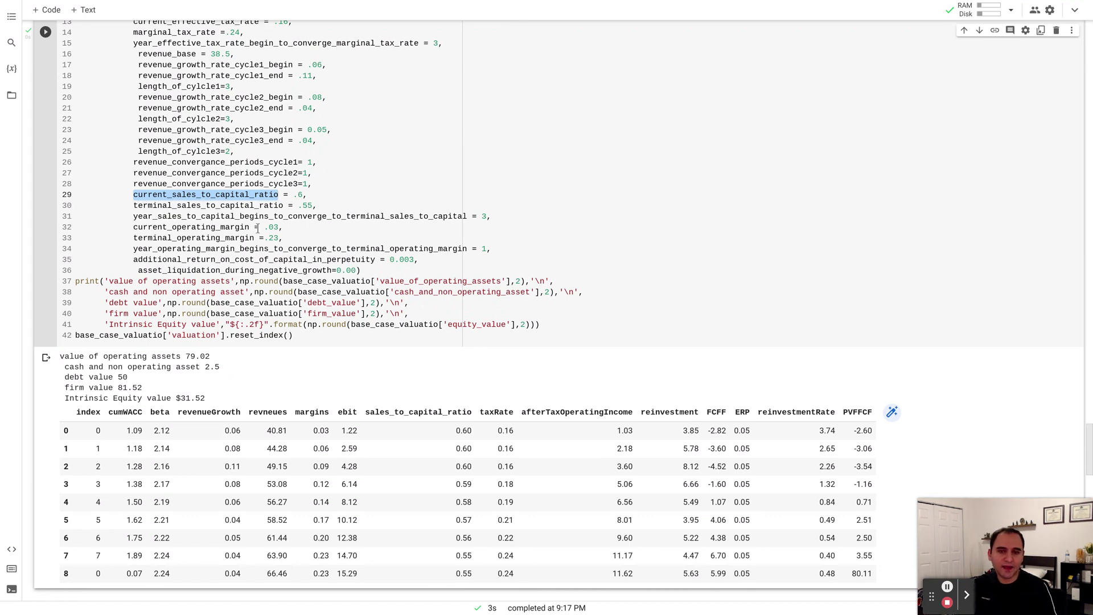
left_click(353, 324)
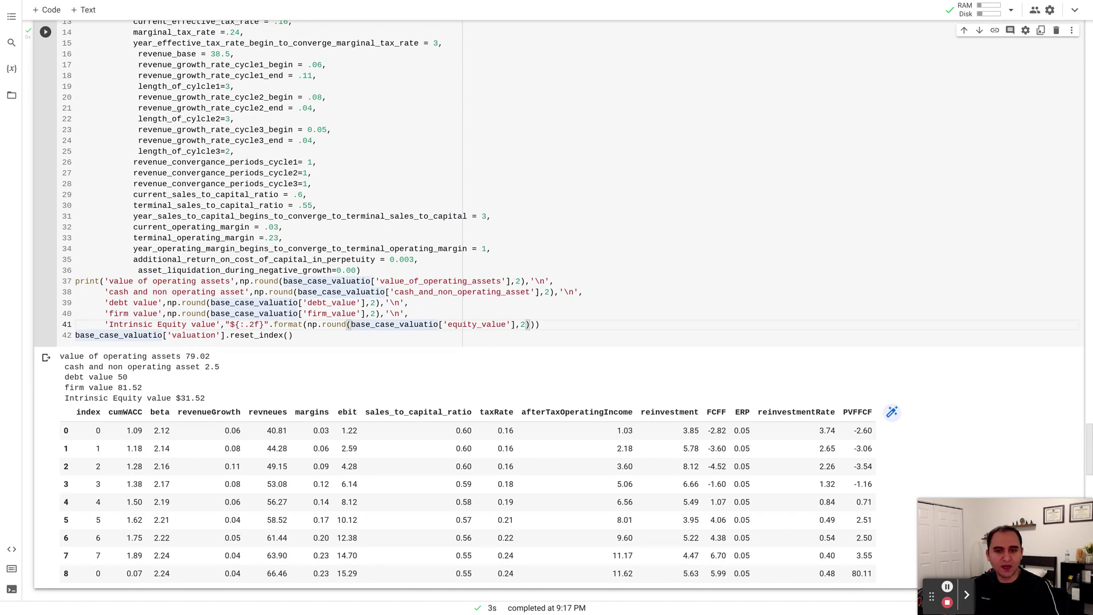
- Scroll down to the Monte Carlo Valuation section and its scenario code cell
scroll(546, 307, "down", 1)
scroll(547, 398, "down", 1)
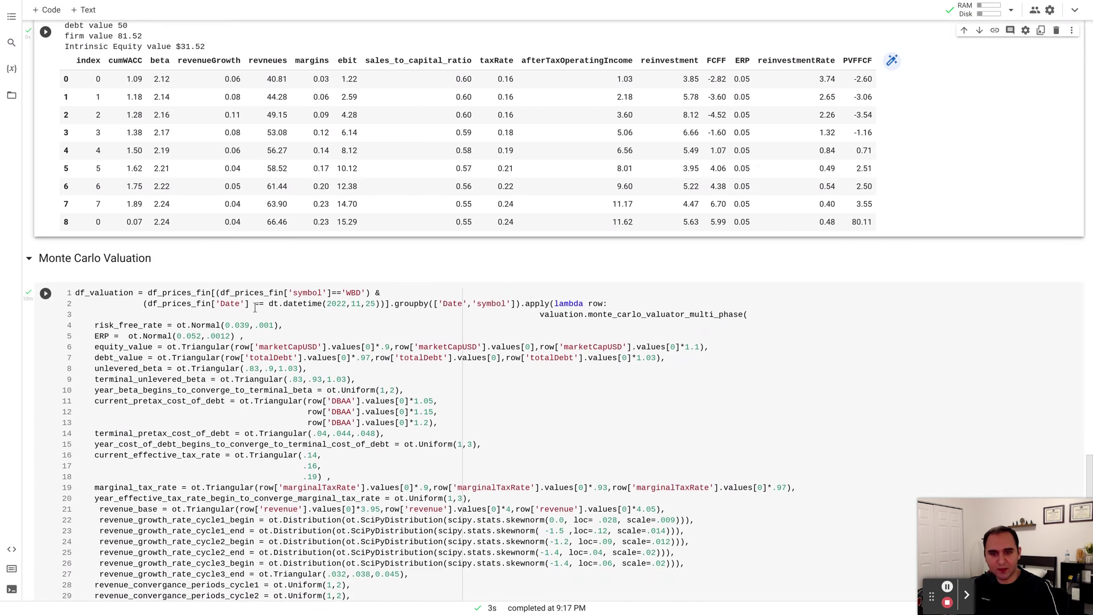
scroll(255, 308, "down", 6)
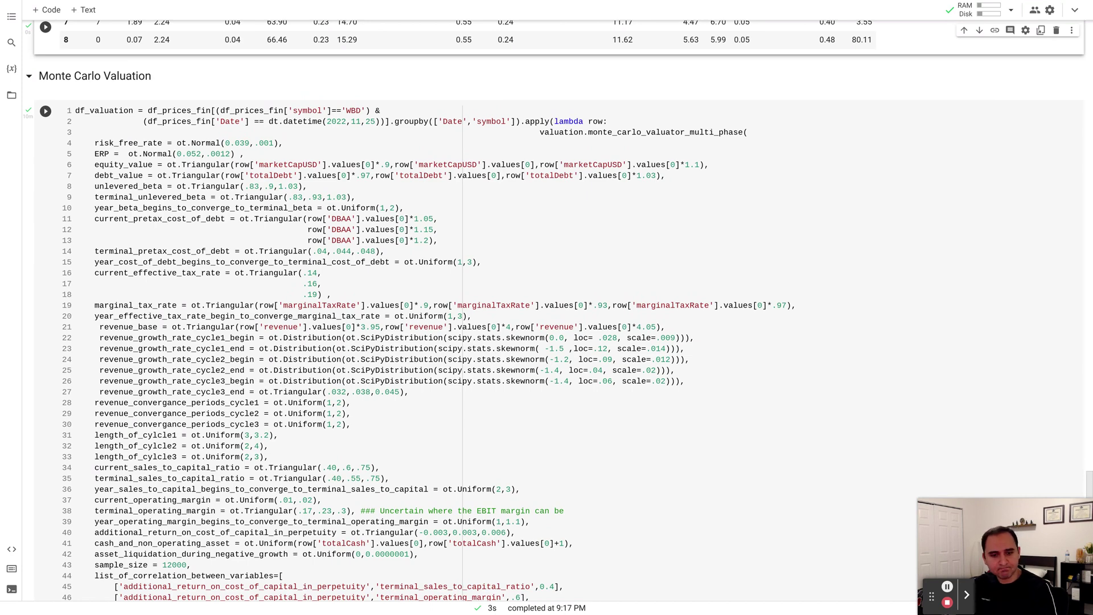
scroll(546, 313, "down", 5)
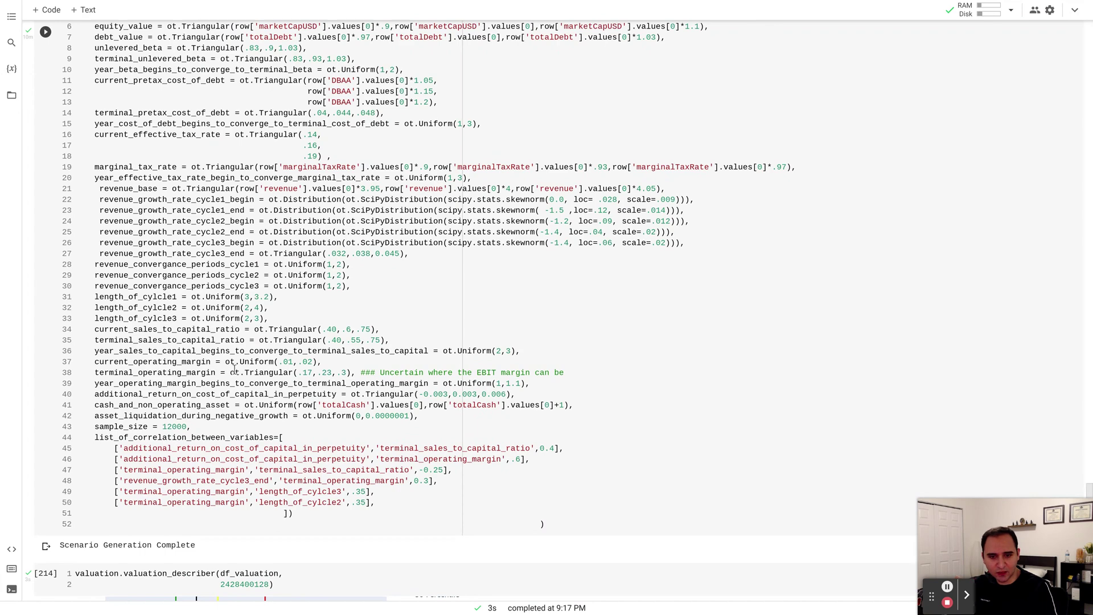
- Inspect the terminal operating margin range on line 38 and the sample_size 12000 line
left_click_drag(234, 369, 350, 371)
left_click(351, 371)
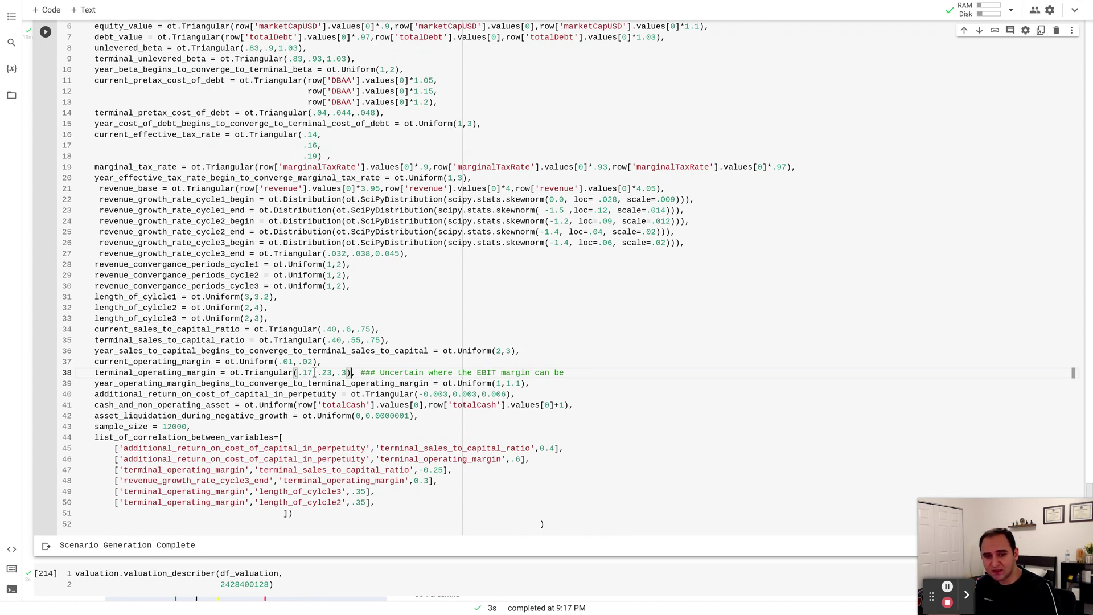
left_click(170, 426)
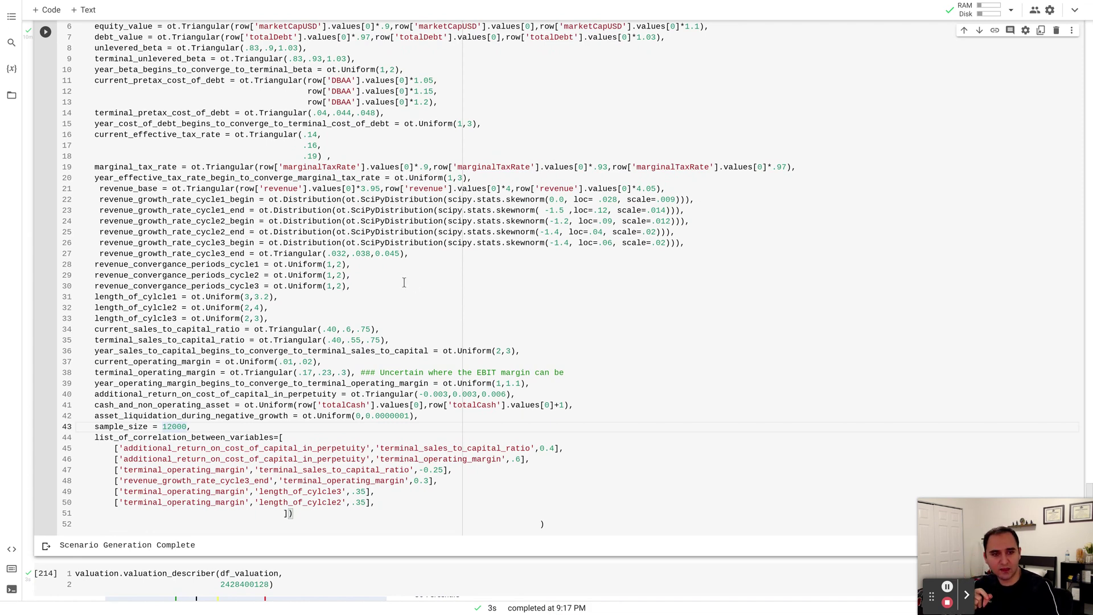
scroll(428, 459, "down", 5)
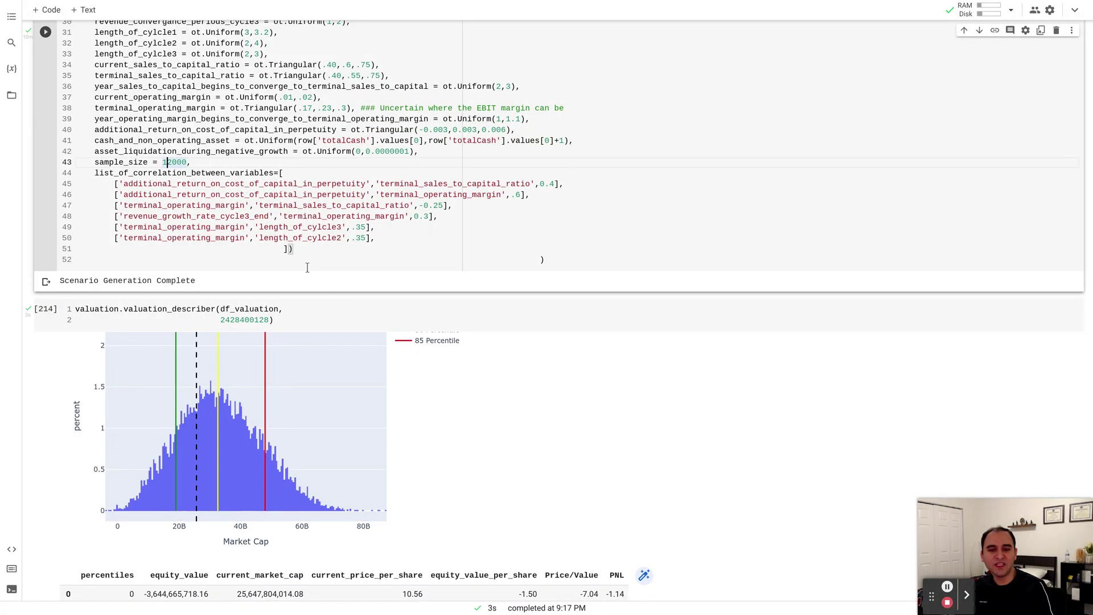
scroll(299, 296, "down", 5)
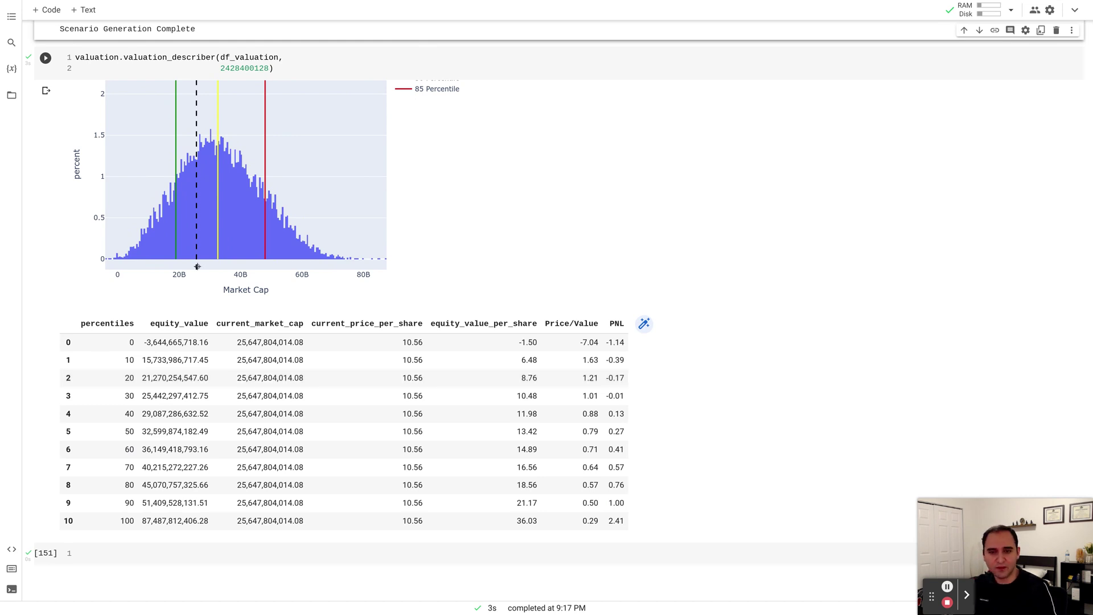
mouse_move(218, 262)
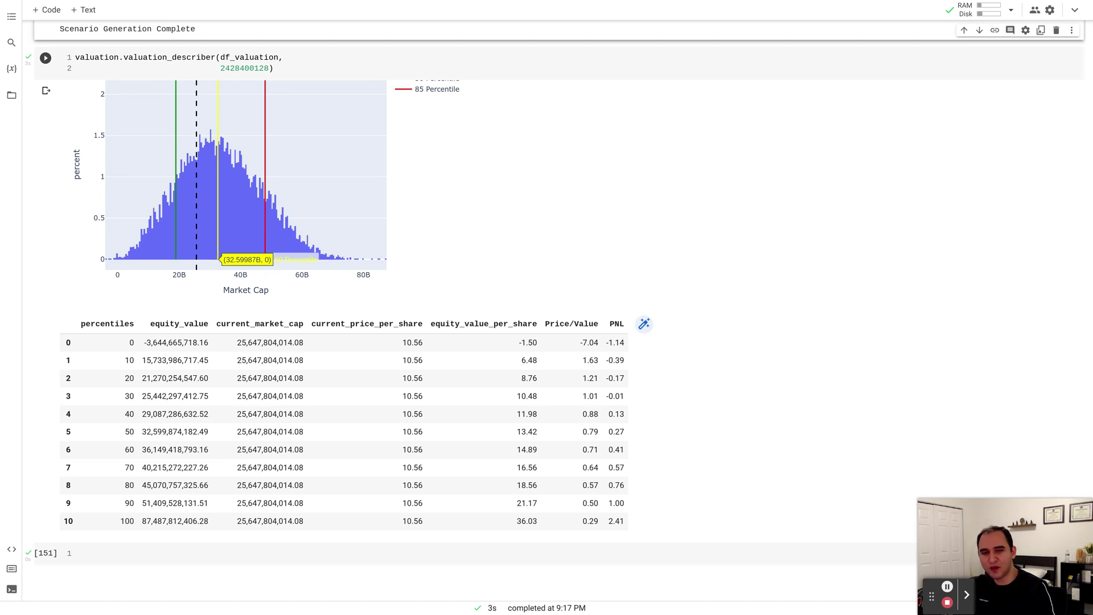
scroll(196, 306, "up", 1)
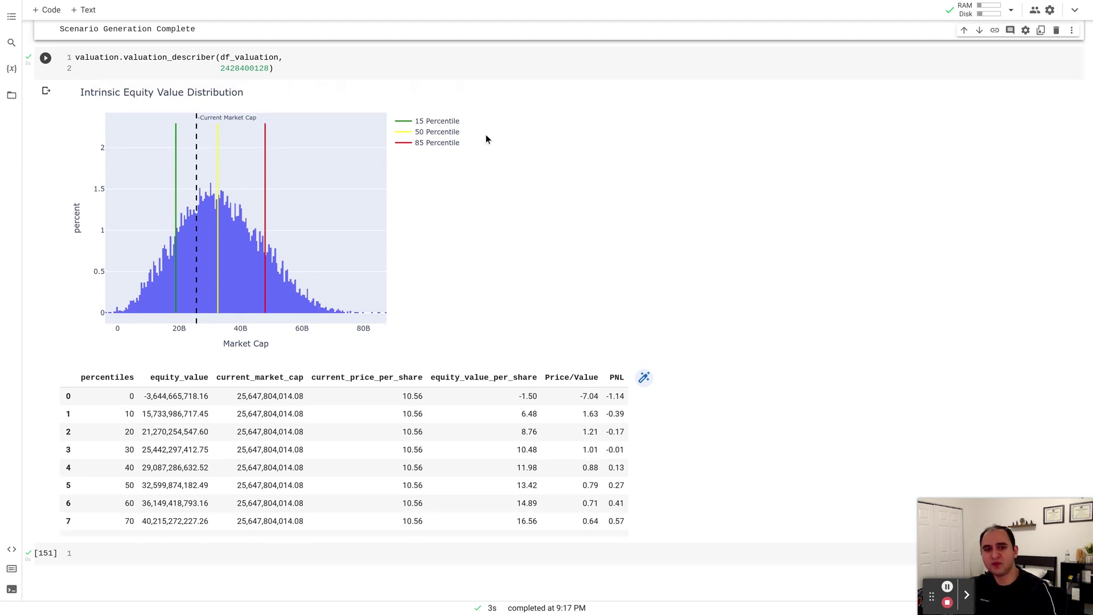
mouse_move(218, 319)
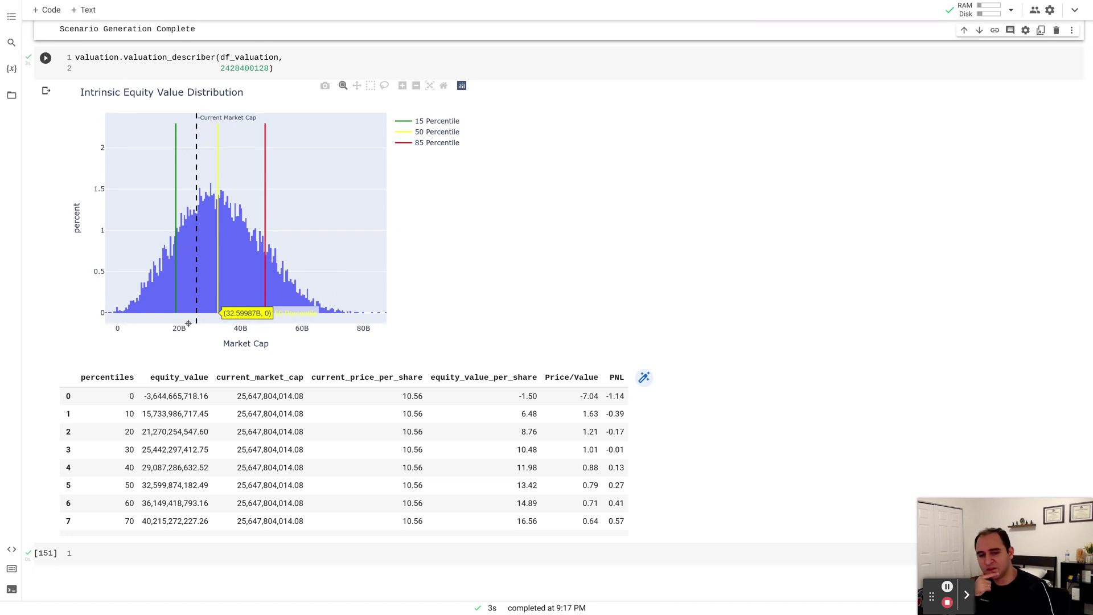
mouse_move(177, 313)
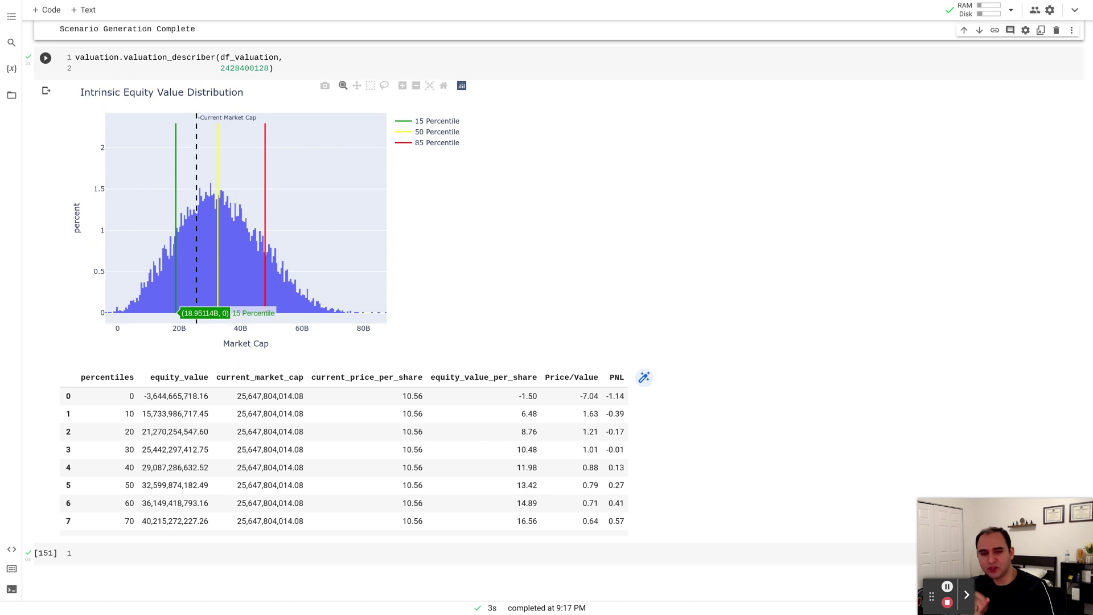
mouse_move(267, 313)
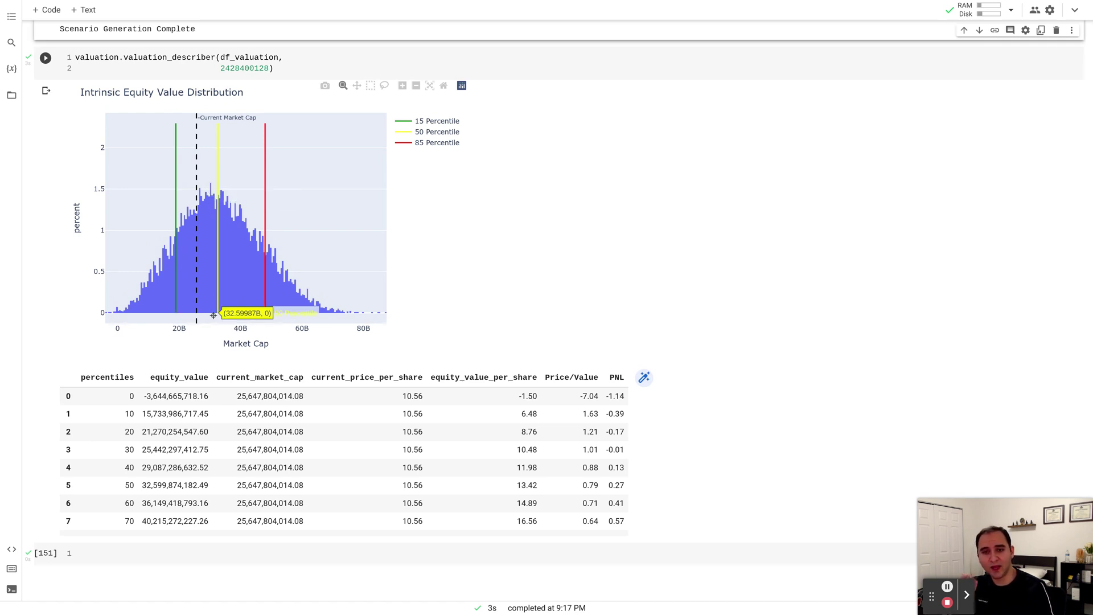
scroll(570, 335, "down", 1)
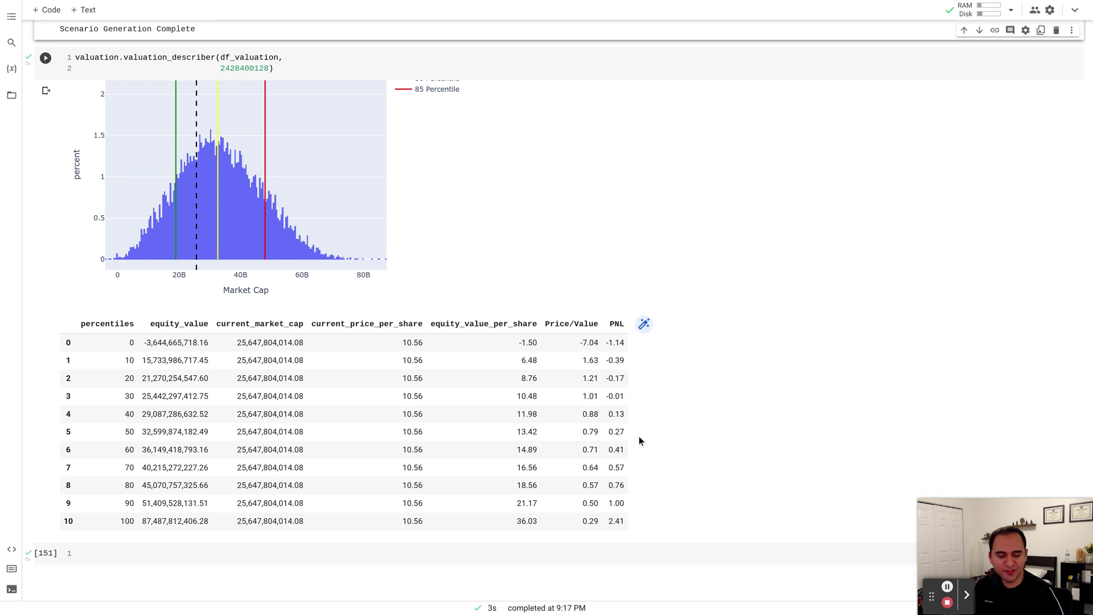